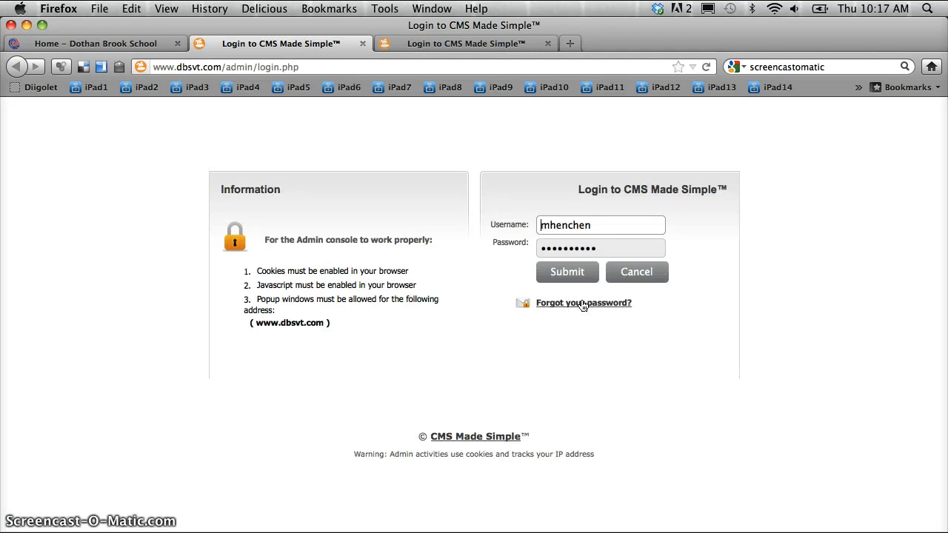
# Log in to the CMS admin console with the saved credentials on the second login page and close the duplicate login page.
pyautogui.click(439, 45)
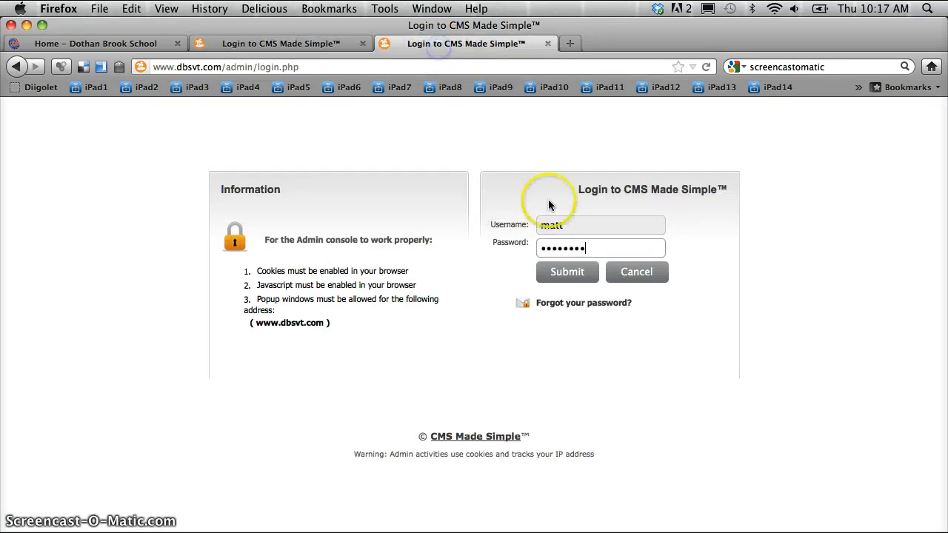
pyautogui.click(564, 271)
pyautogui.click(365, 46)
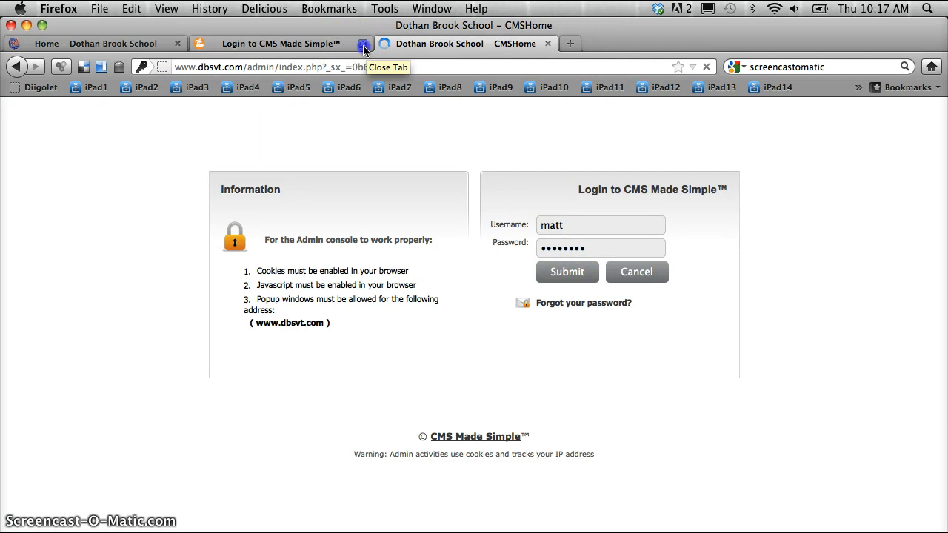
pyautogui.click(364, 46)
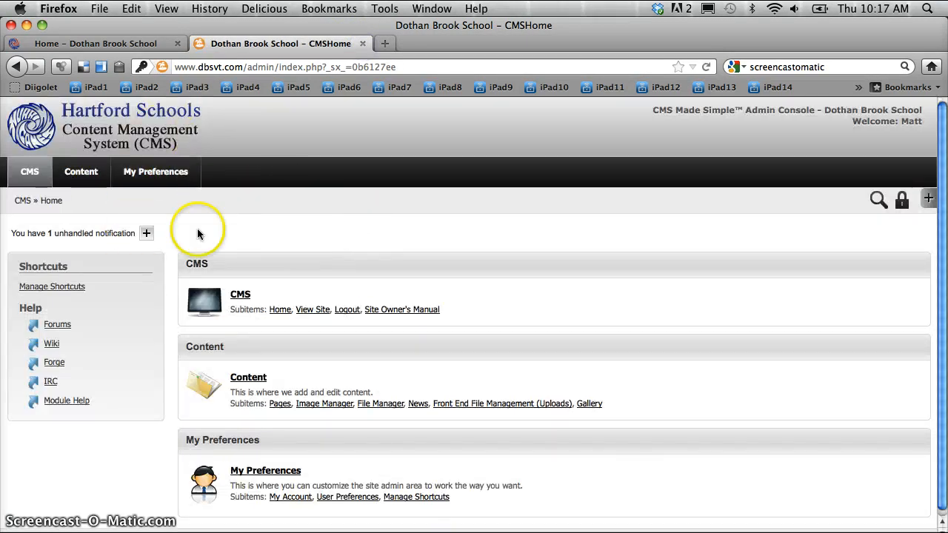
# Open the site's content Pages list and review the current pages and their subpages.
pyautogui.moveTo(168, 181)
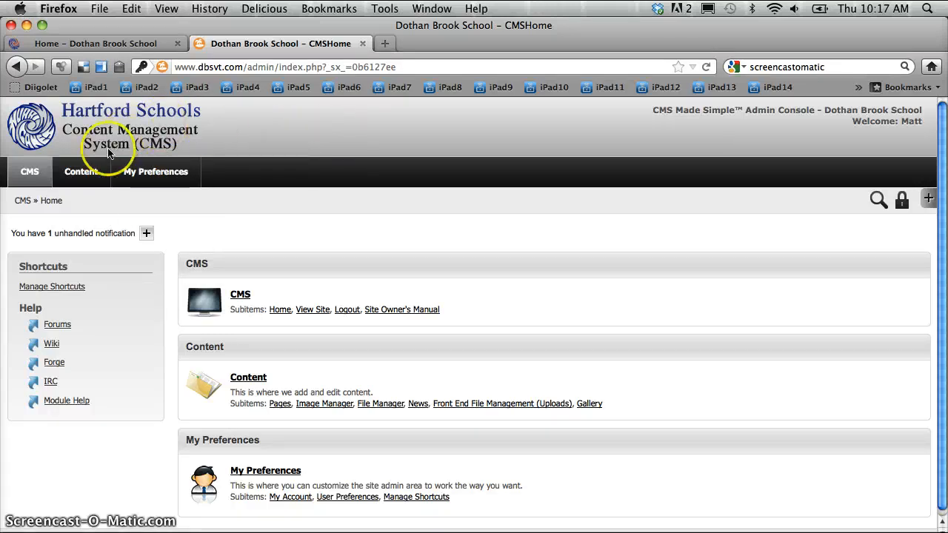
pyautogui.moveTo(80, 174)
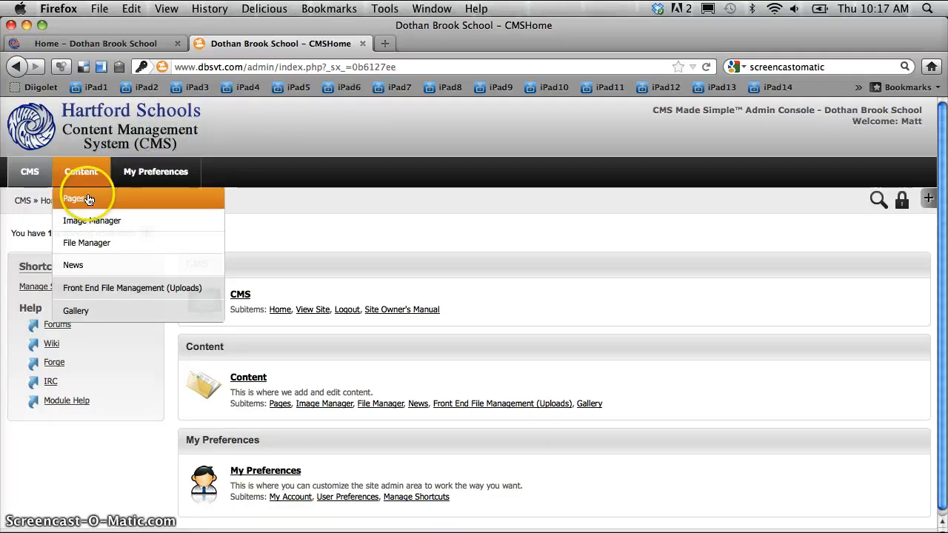
pyautogui.click(80, 200)
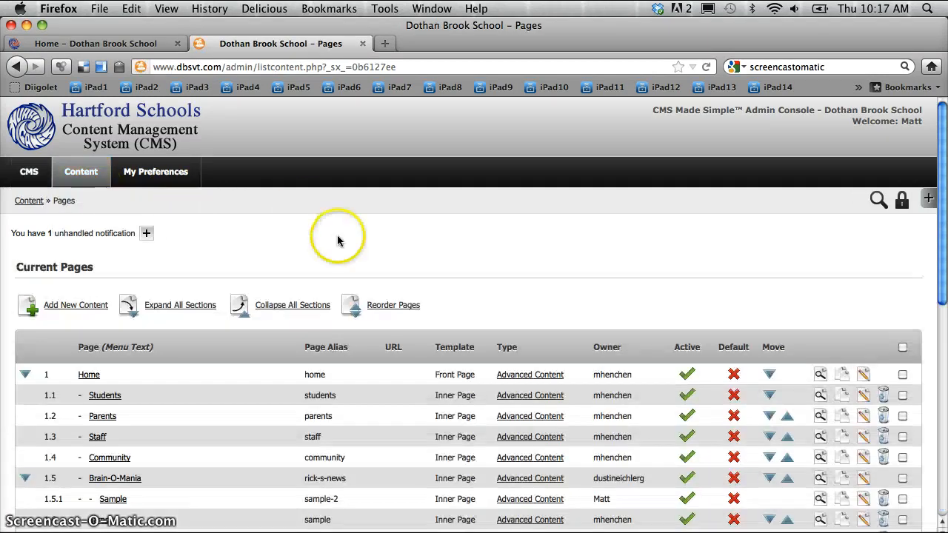
pyautogui.scroll(-2, 483, 297)
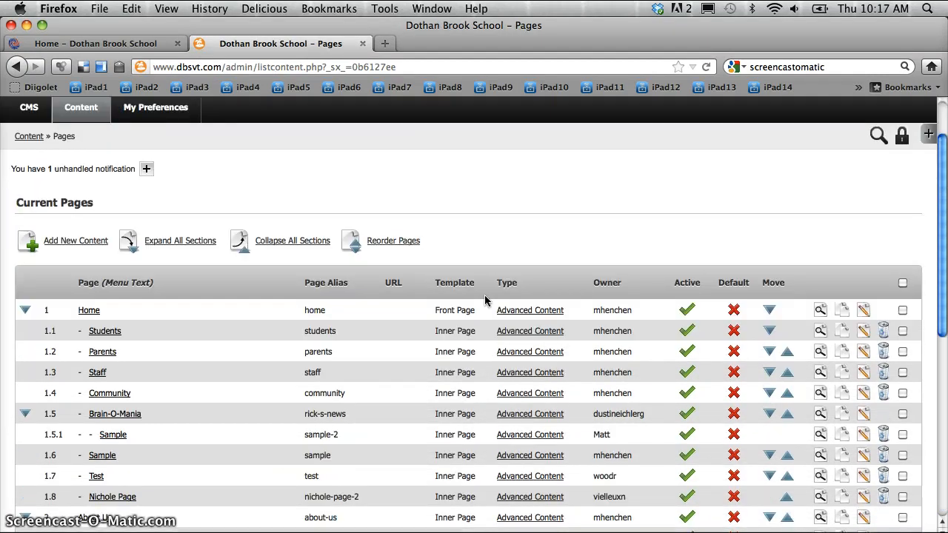
pyautogui.scroll(-4, 486, 299)
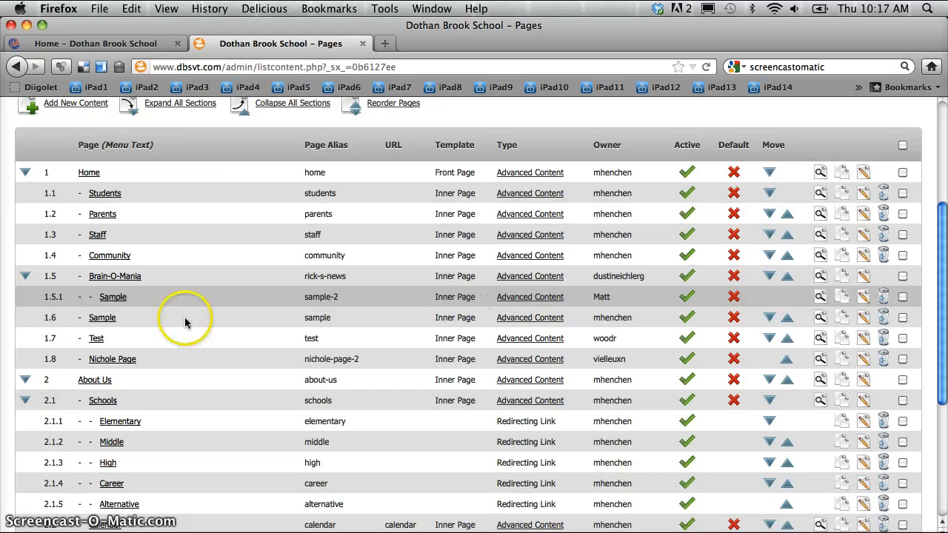
# Collapse and re-expand the Brain-O-Mania section in the page list.
pyautogui.click(24, 278)
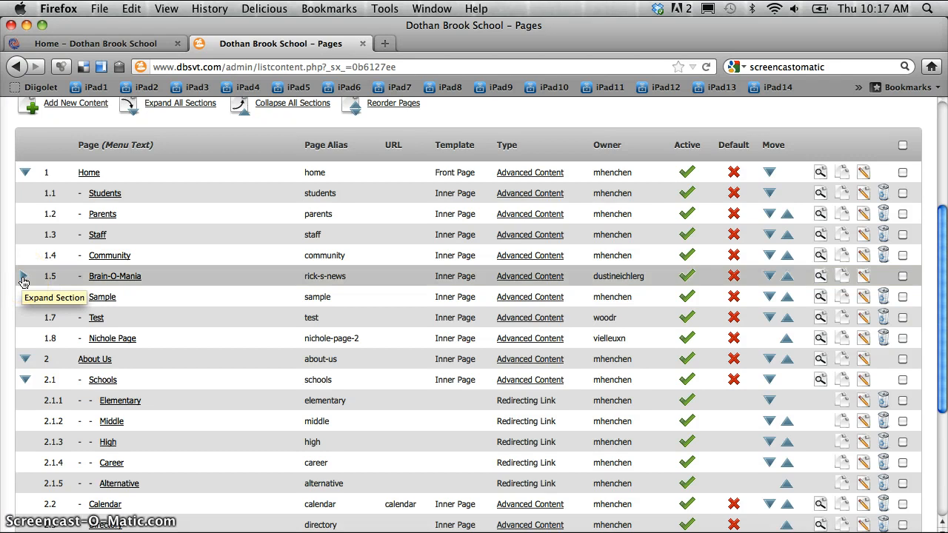
pyautogui.click(23, 280)
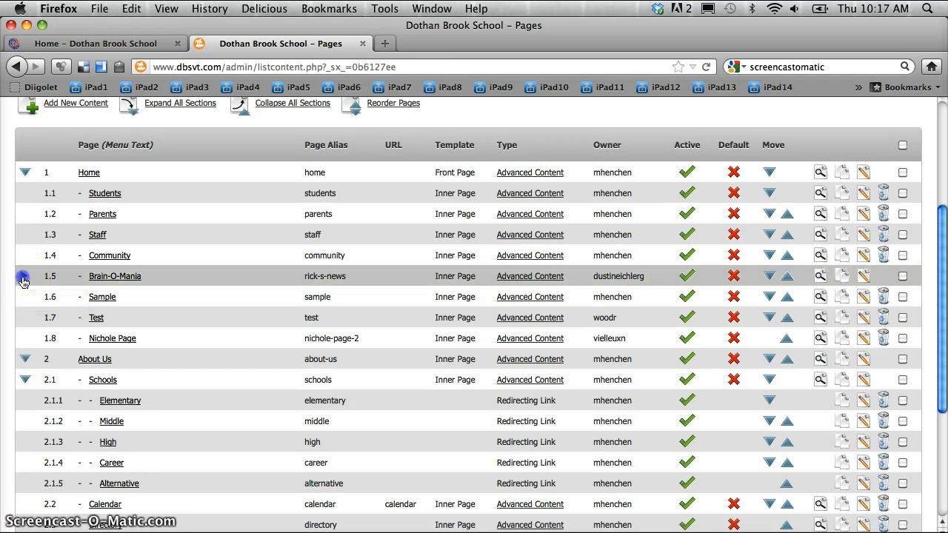
pyautogui.scroll(2, 82, 272)
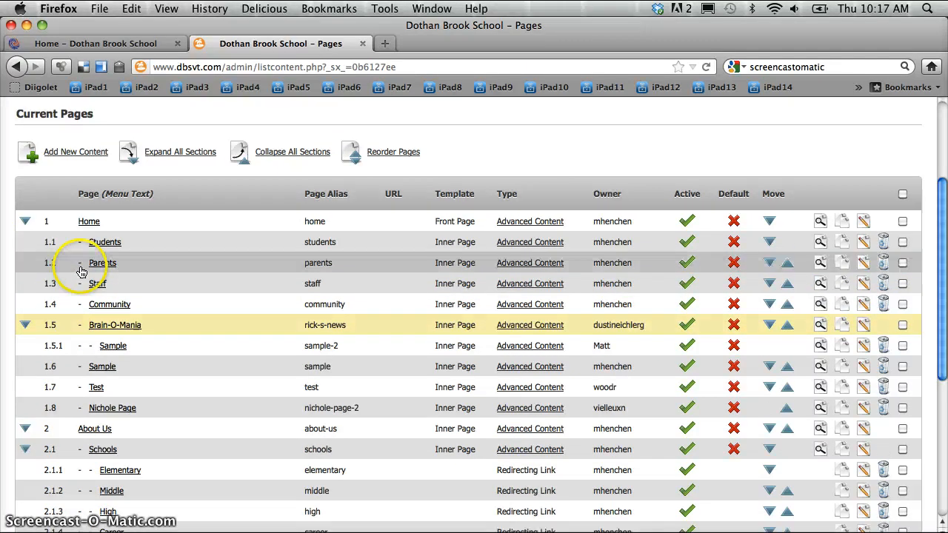
pyautogui.click(24, 326)
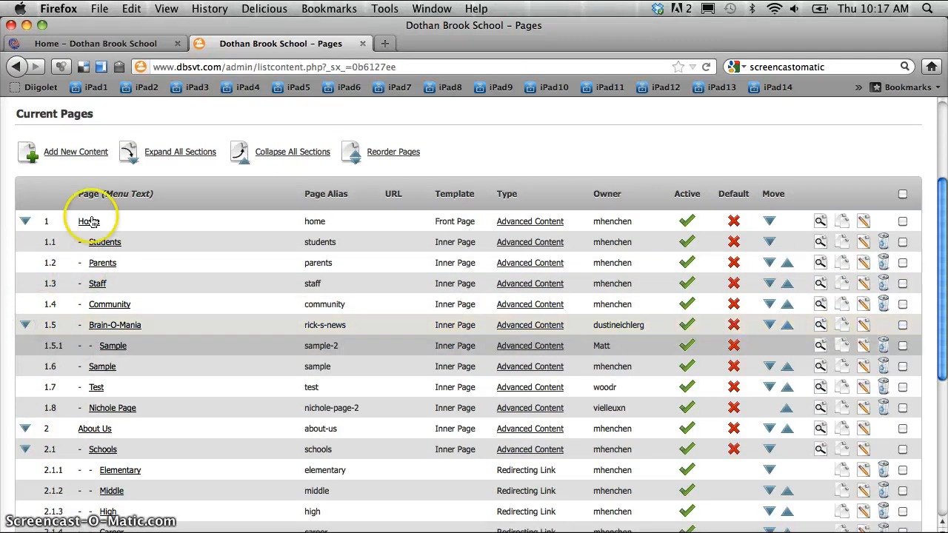
# Collapse all sections of the page list and expand only Home and its Brain-O-Mania subsection.
pyautogui.click(296, 156)
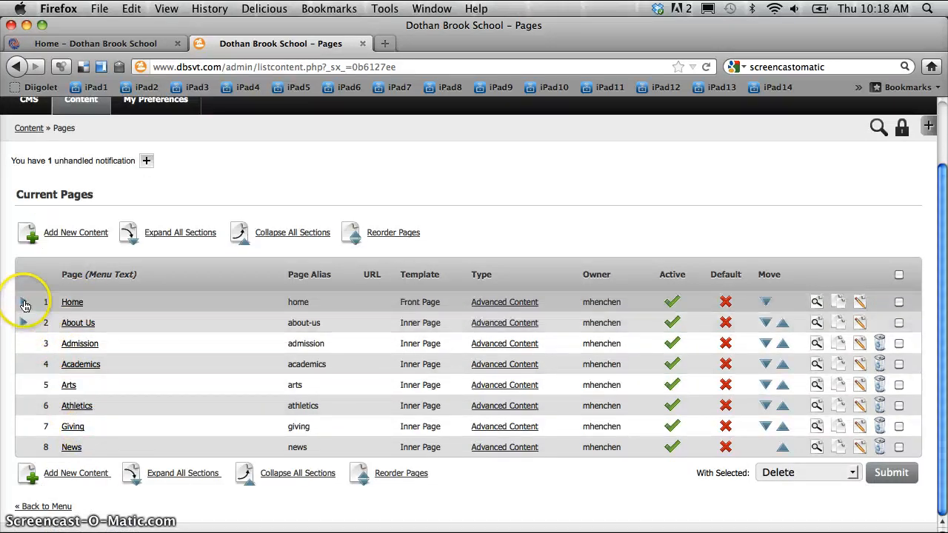
pyautogui.click(24, 303)
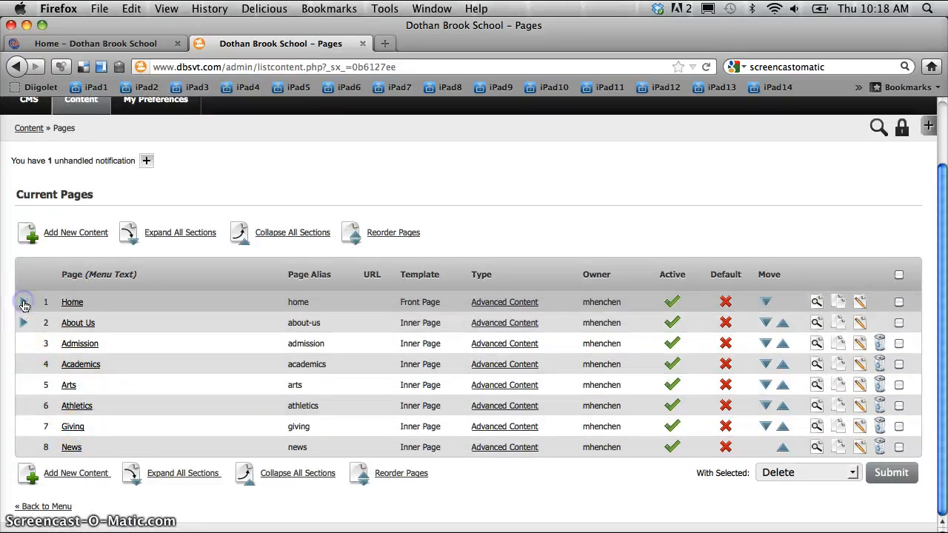
pyautogui.click(113, 305)
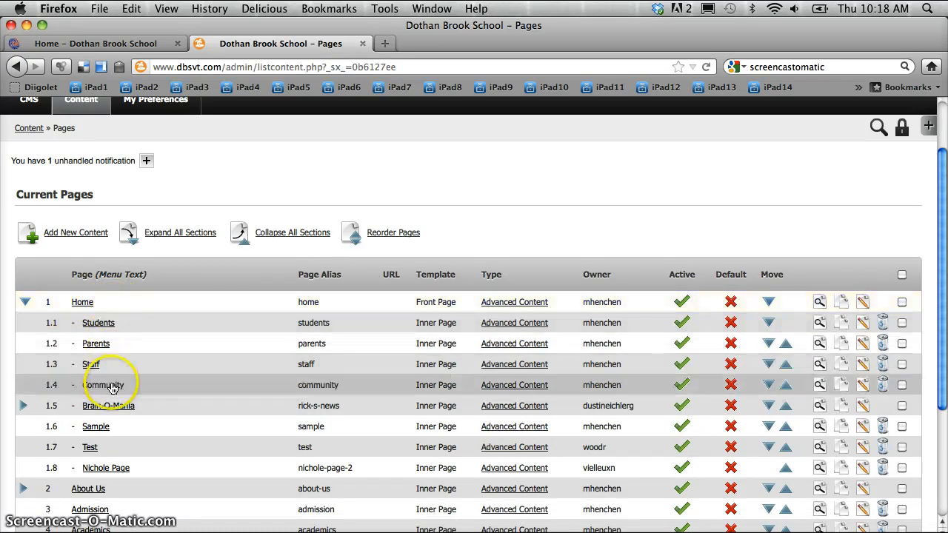
pyautogui.scroll(-1, 186, 386)
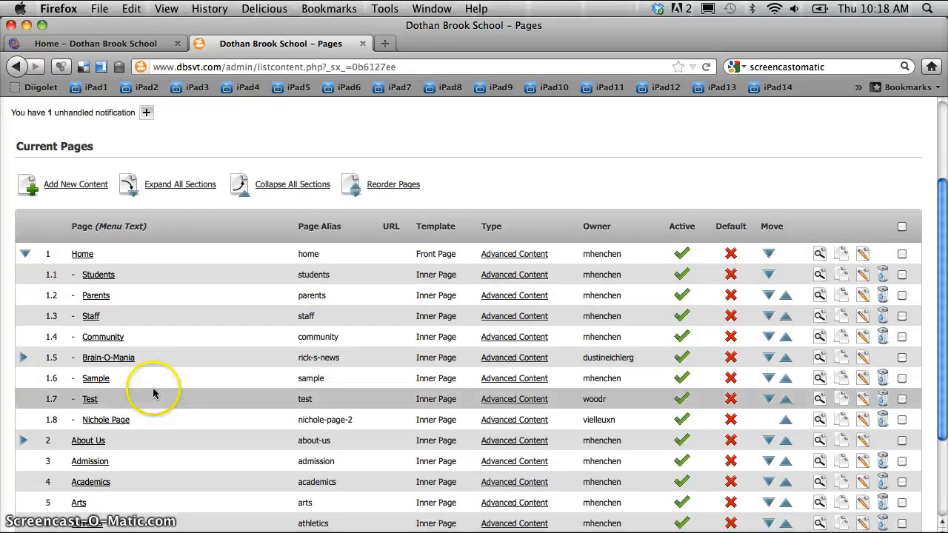
pyautogui.click(21, 360)
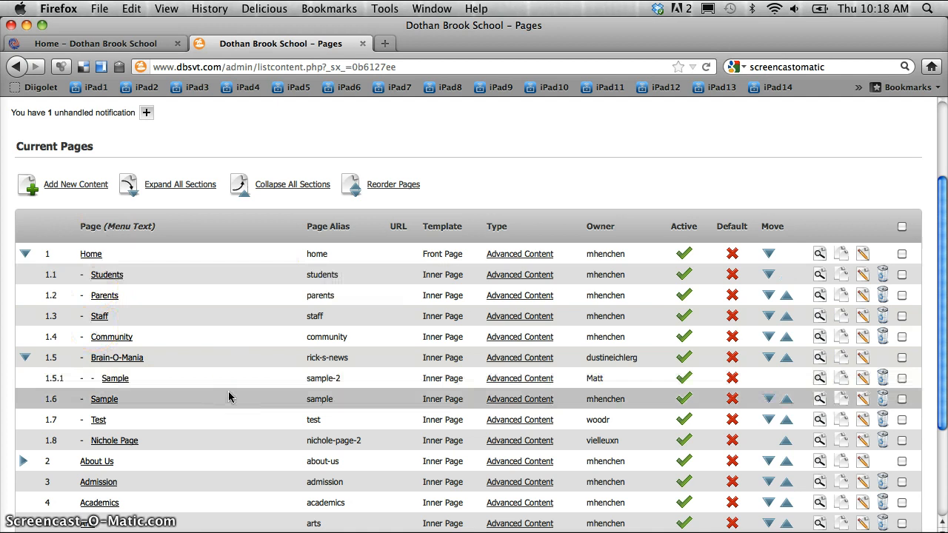
# Start adding a new content page and choose Inner Page as its template.
pyautogui.scroll(4, 229, 394)
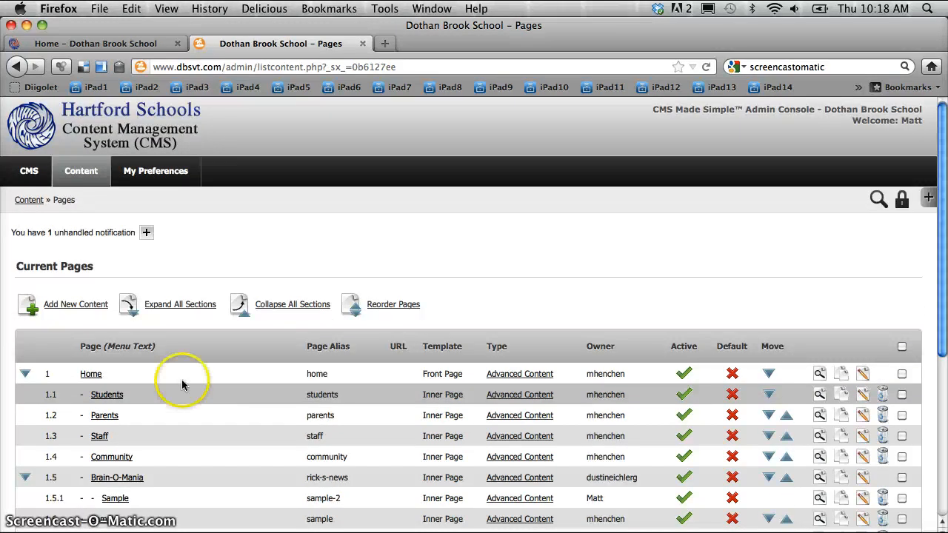
pyautogui.click(75, 308)
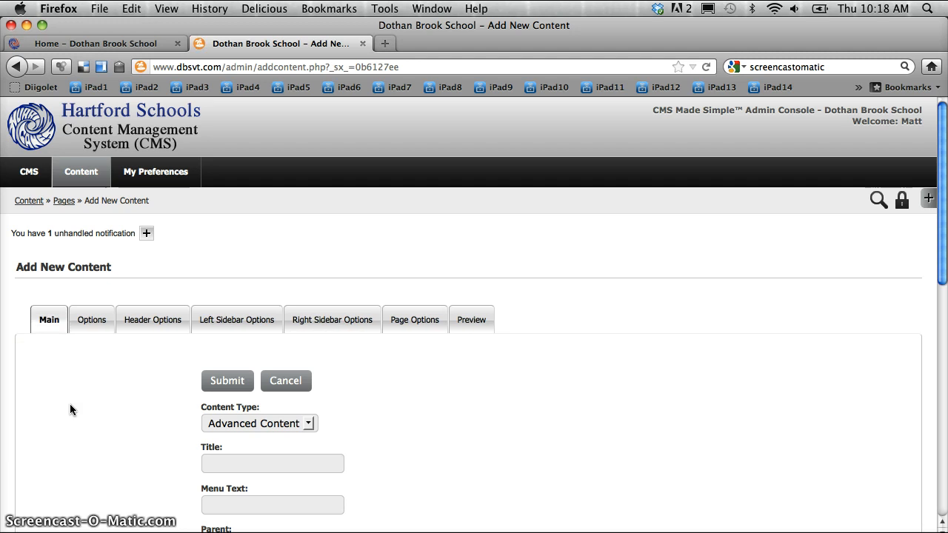
pyautogui.click(93, 321)
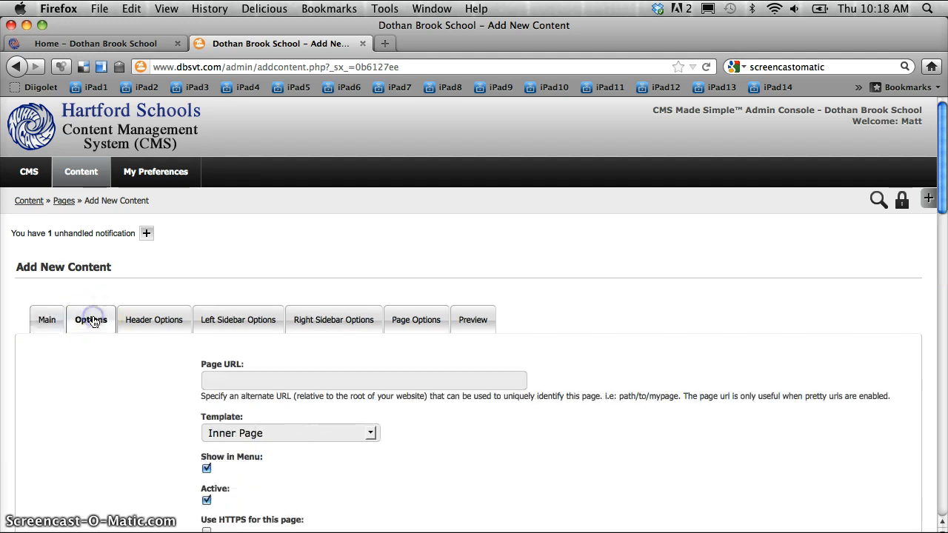
pyautogui.click(372, 432)
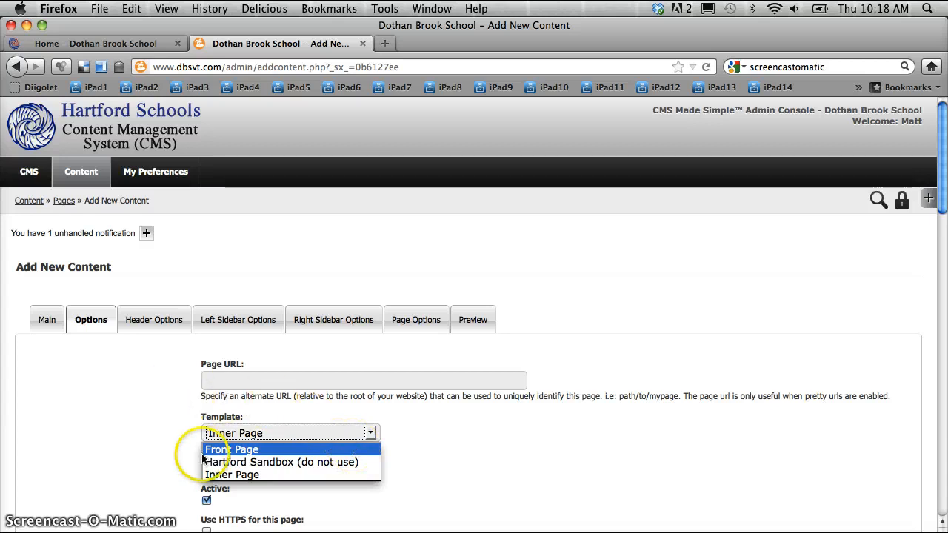
pyautogui.click(212, 475)
pyautogui.click(47, 320)
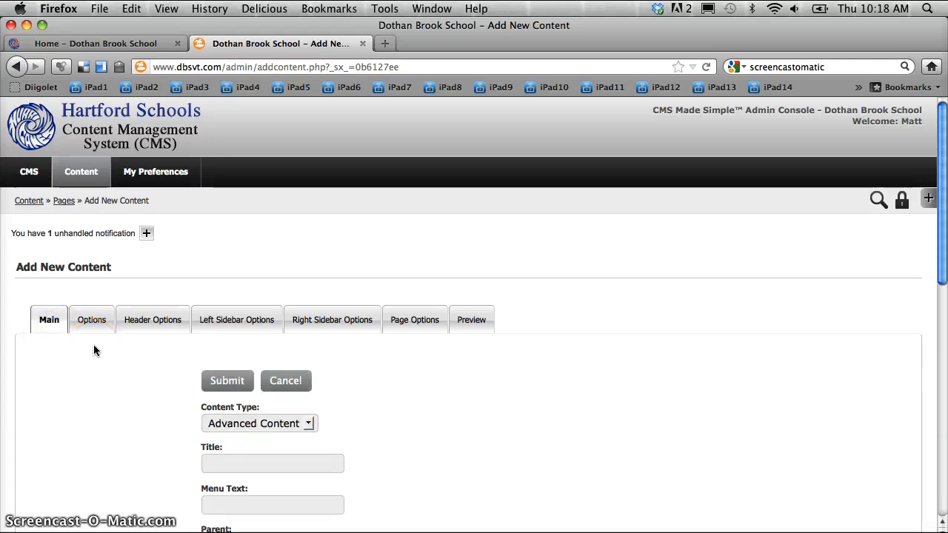
# Enter "Sample Page" as both the title and the menu text of the new page.
pyautogui.scroll(-3, 93, 345)
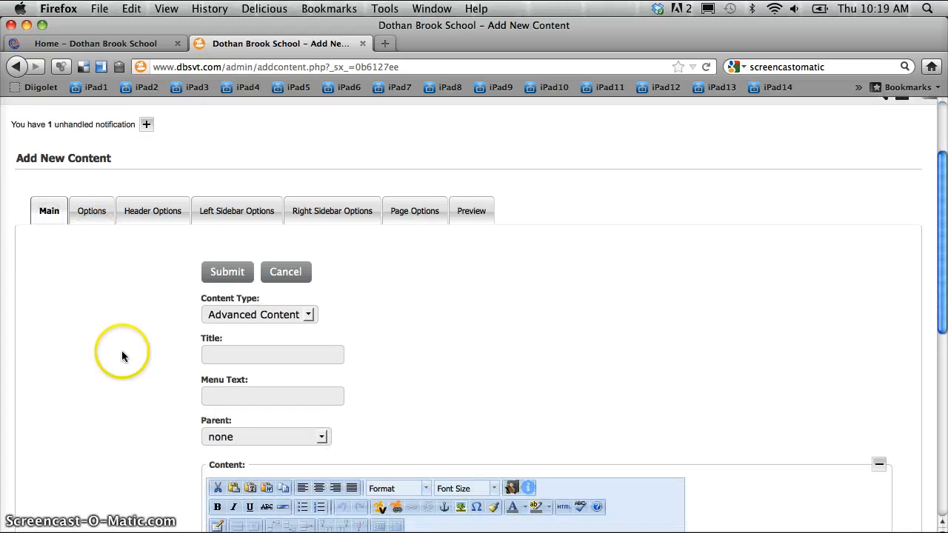
pyautogui.scroll(-2, 123, 345)
pyautogui.click(237, 284)
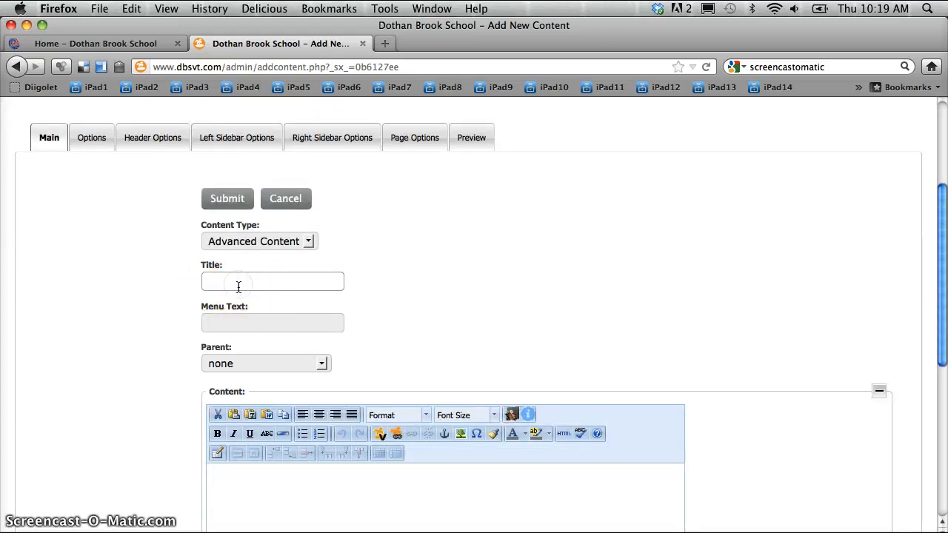
pyautogui.write('Sample ')
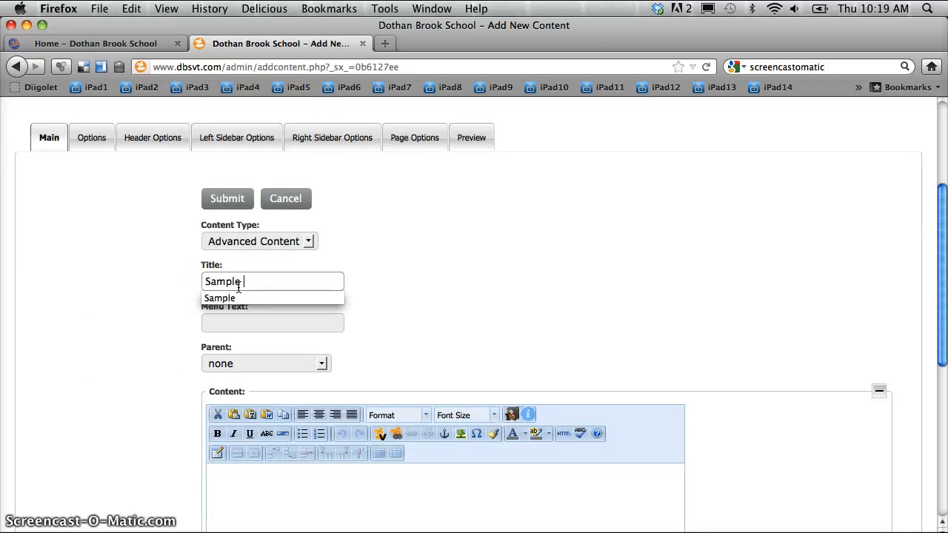
pyautogui.write('Page')
pyautogui.click(265, 321)
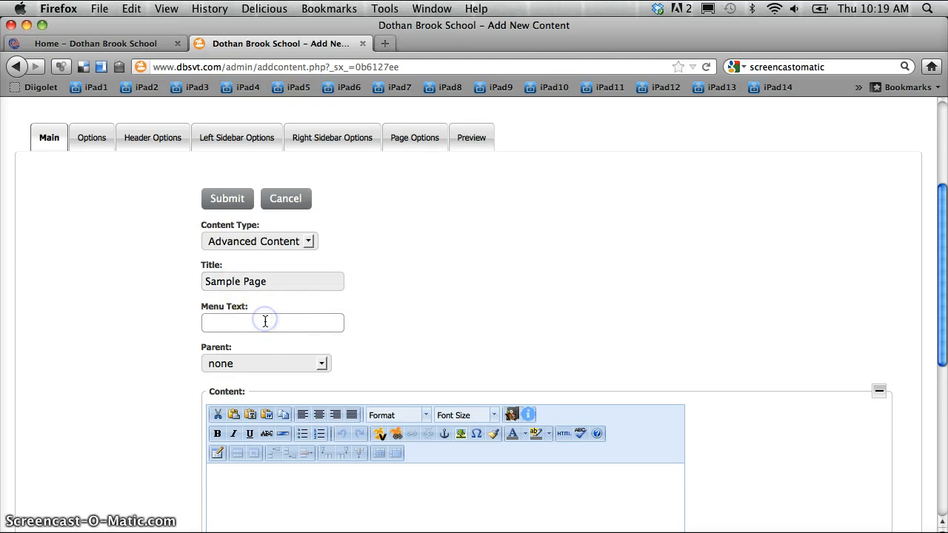
pyautogui.write('Sampe')
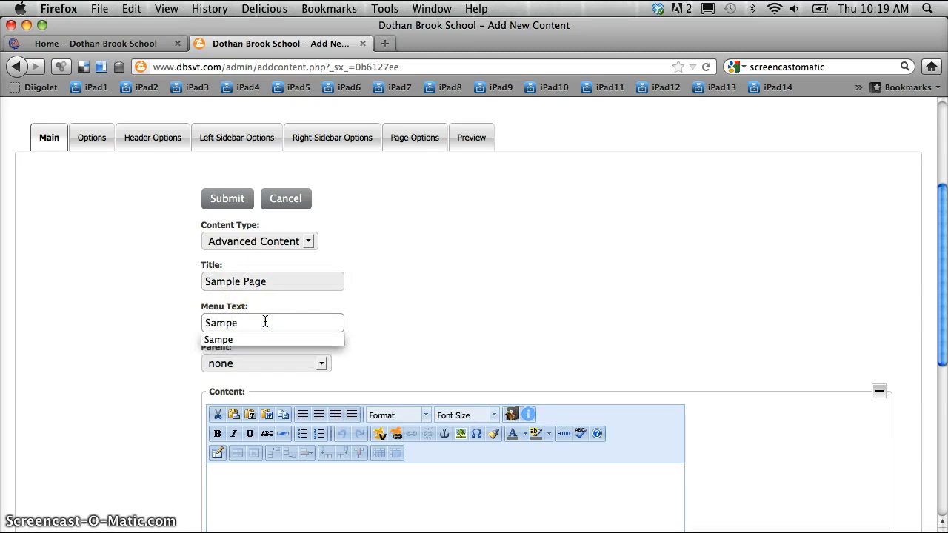
pyautogui.press('BackSpace')
pyautogui.write('le Pag')
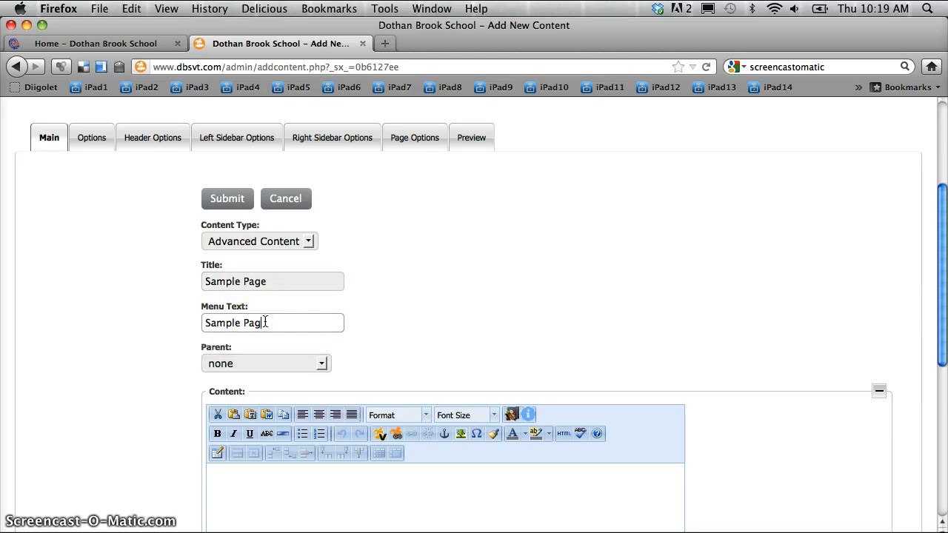
pyautogui.write('e')
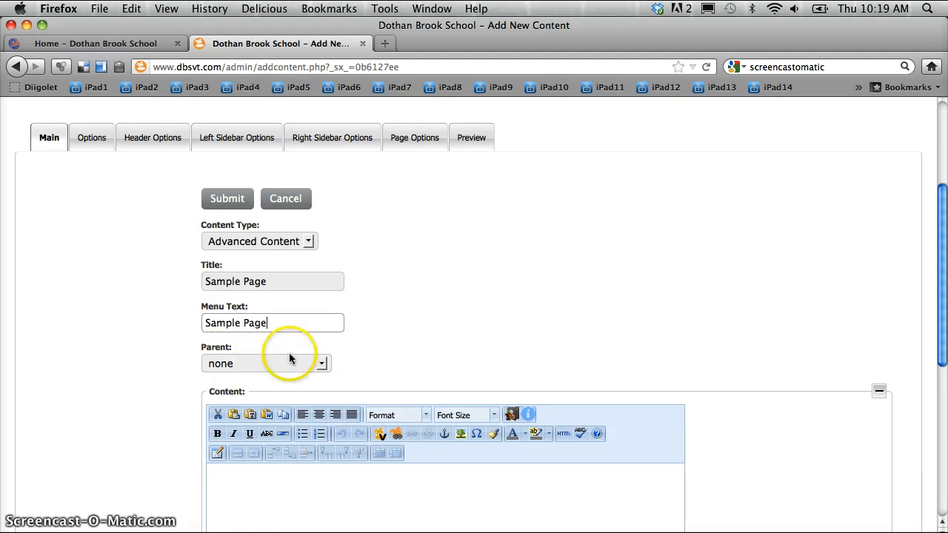
# Set the new page's parent to 4. - Academics.
pyautogui.click(322, 364)
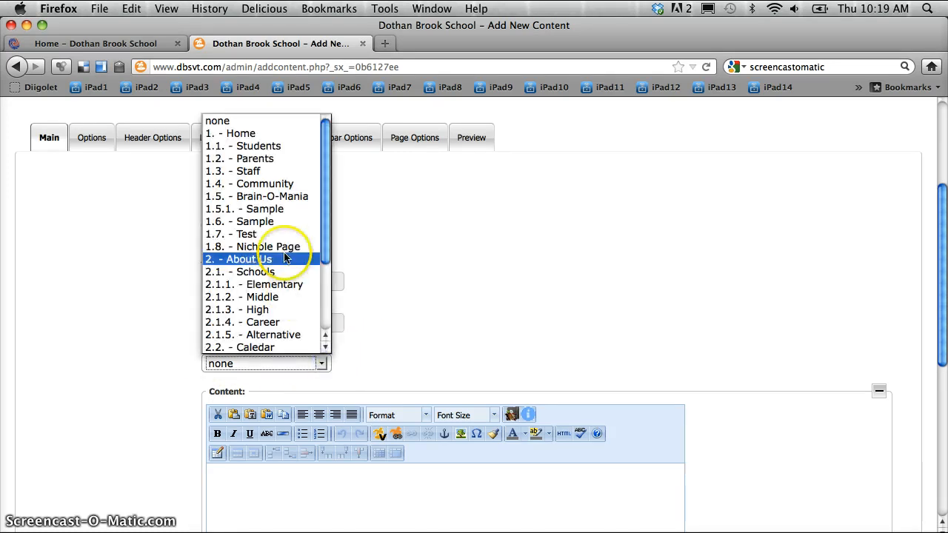
pyautogui.scroll(-4, 263, 201)
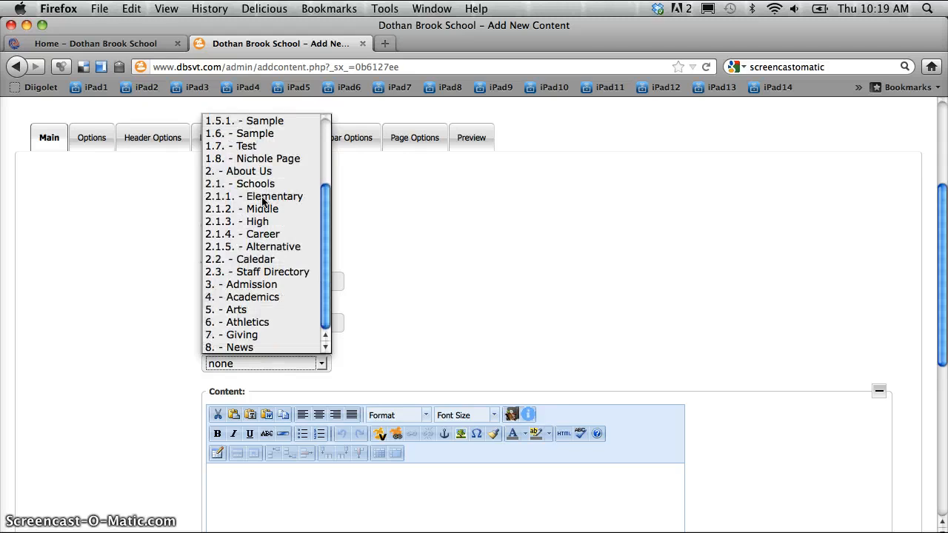
pyautogui.click(249, 298)
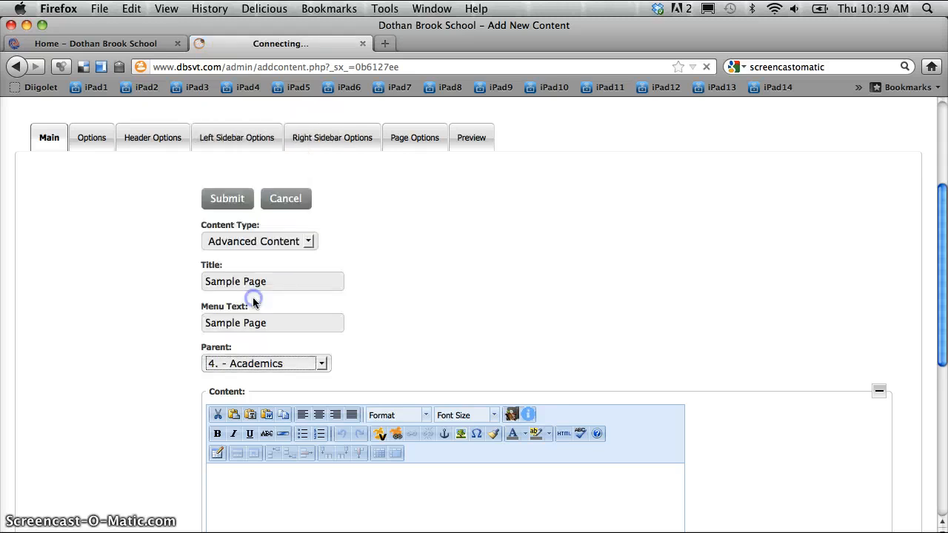
pyautogui.click(141, 290)
pyautogui.scroll(-2, 141, 293)
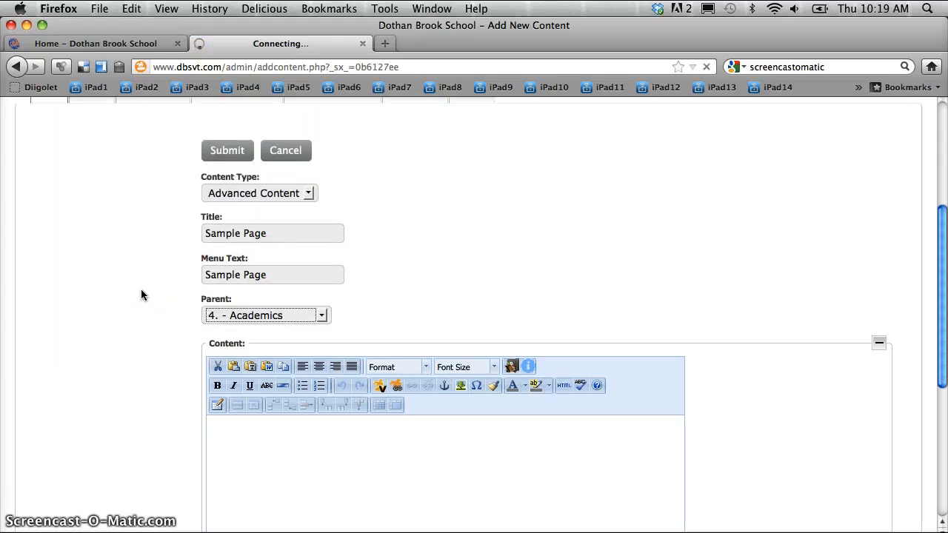
pyautogui.scroll(-1, 141, 295)
pyautogui.scroll(-2, 140, 290)
pyautogui.scroll(-1, 140, 295)
pyautogui.click(273, 361)
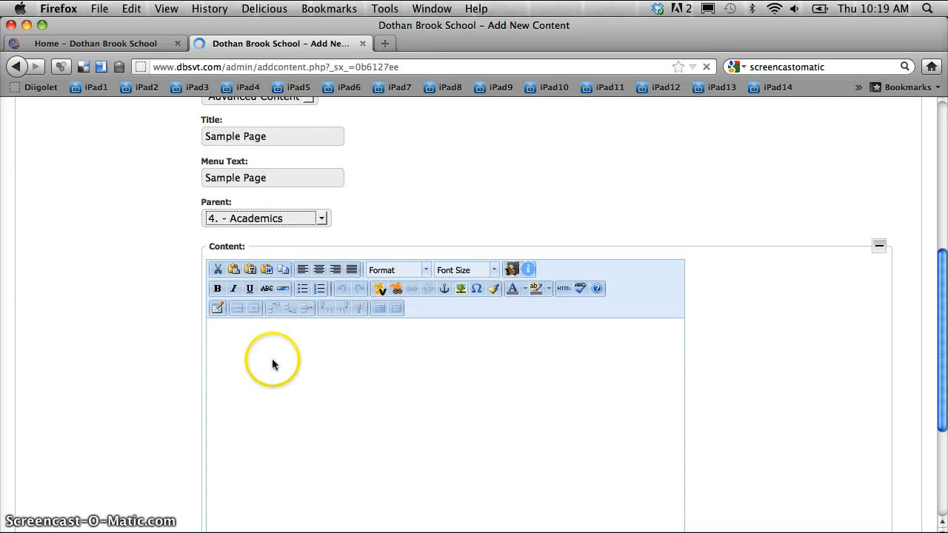
pyautogui.click(154, 357)
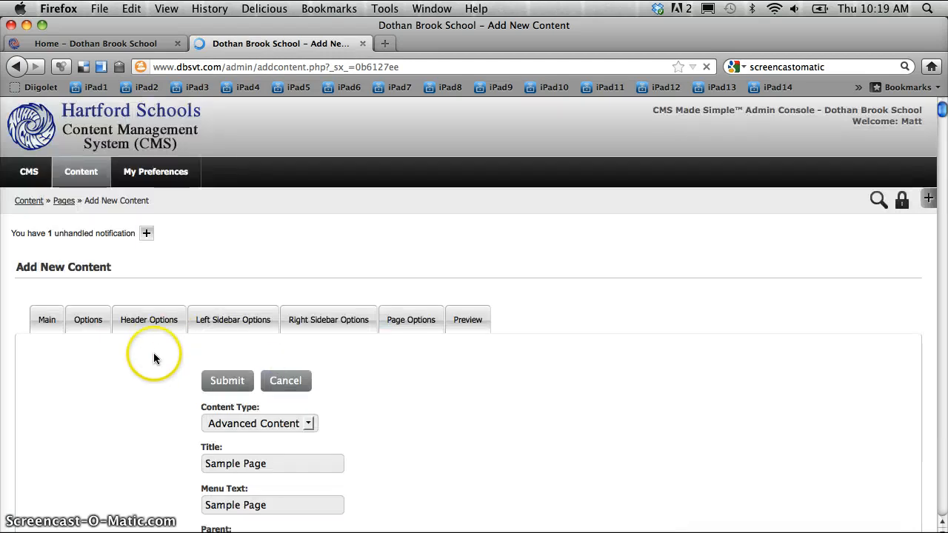
# Enter "Main Content" as the main body content of the new page.
pyautogui.scroll(-5, 161, 344)
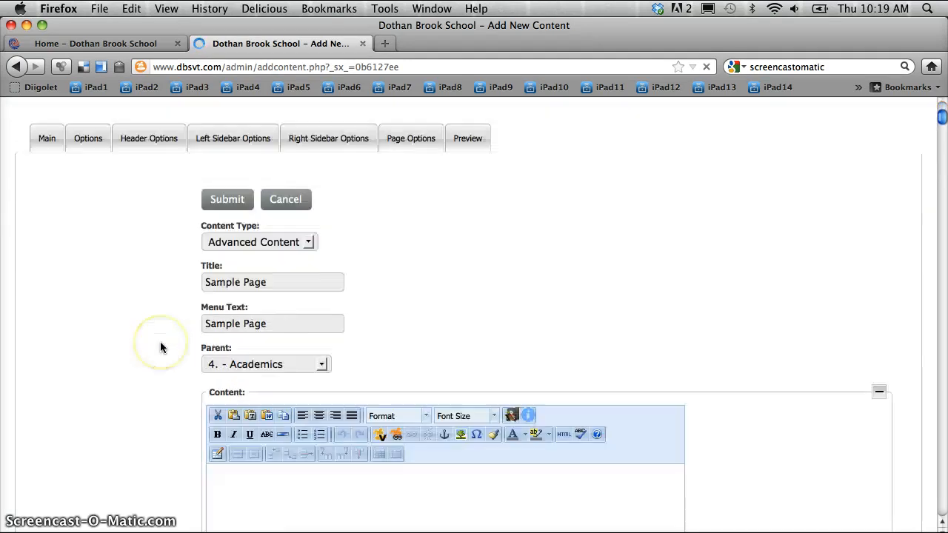
pyautogui.click(258, 380)
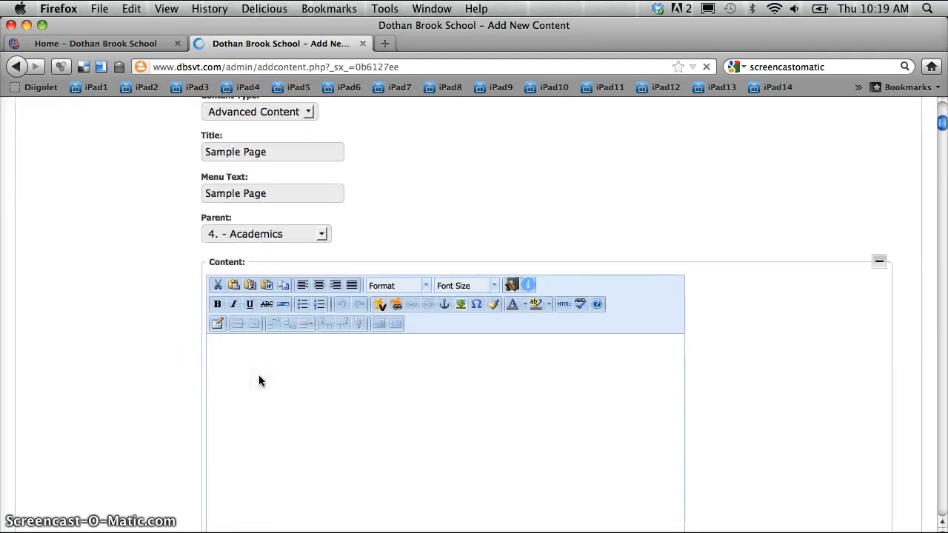
pyautogui.write('Main Content')
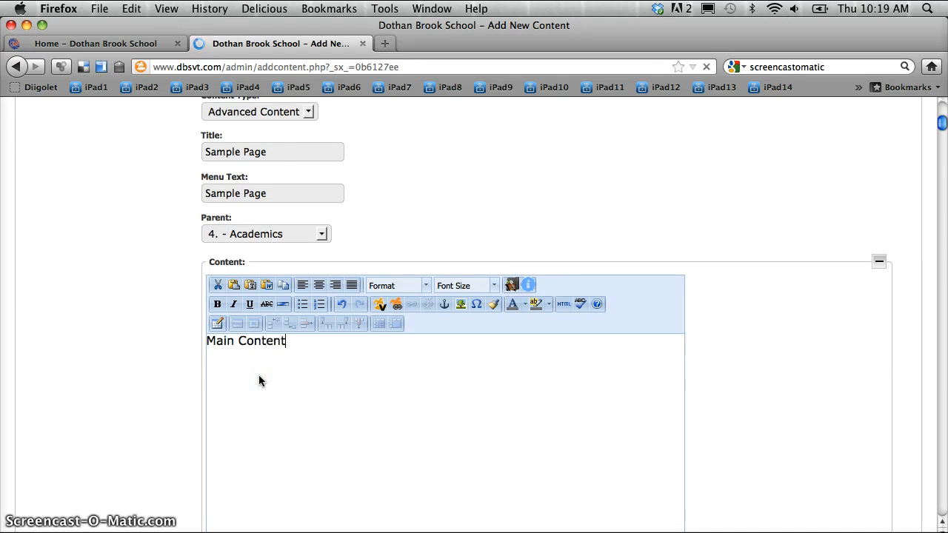
pyautogui.click(200, 366)
pyautogui.click(113, 300)
pyautogui.scroll(-2, 114, 300)
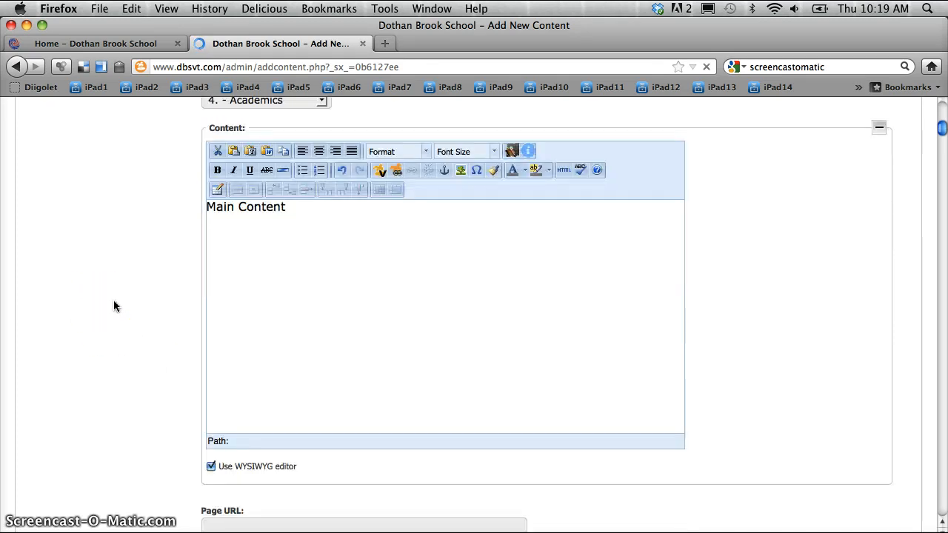
pyautogui.scroll(-5, 114, 301)
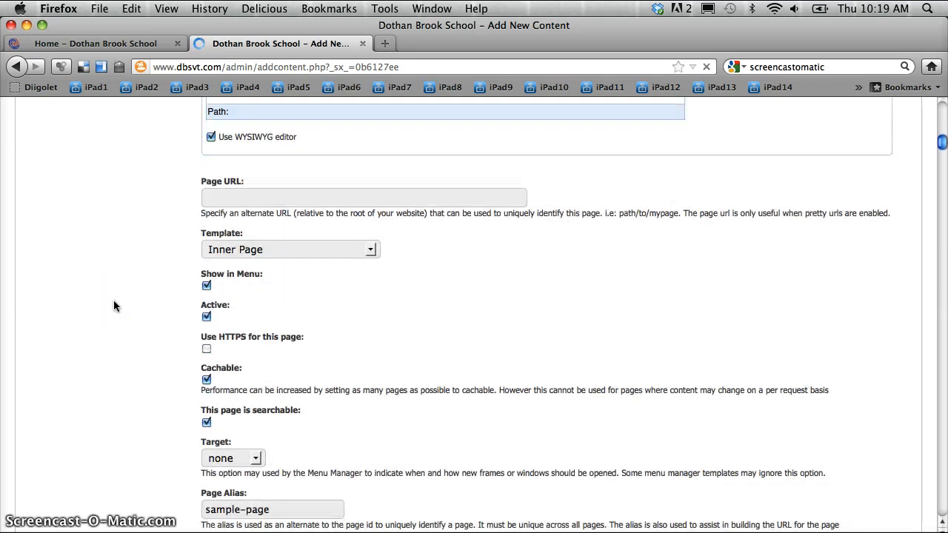
# Enable the slideshow at the top of the page by setting Headerteaser to +.
pyautogui.scroll(10, 114, 300)
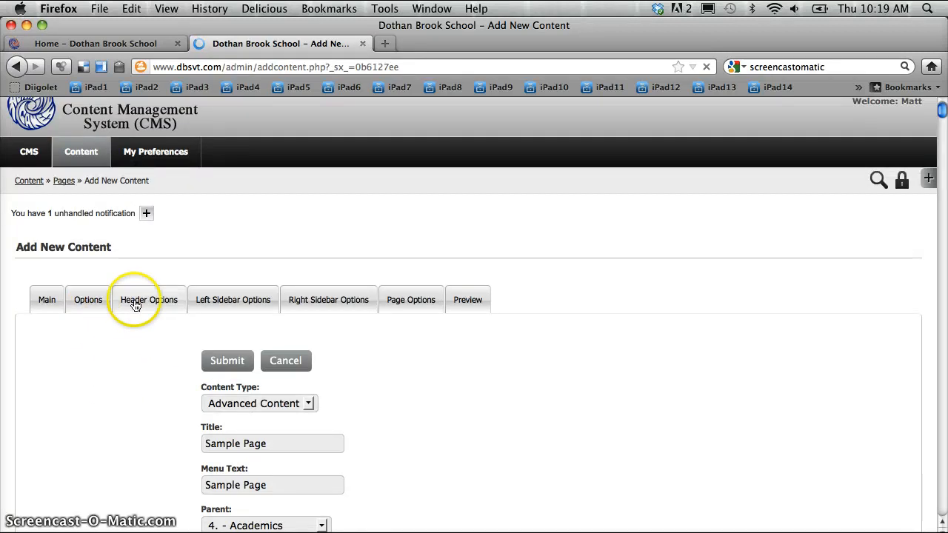
pyautogui.click(144, 305)
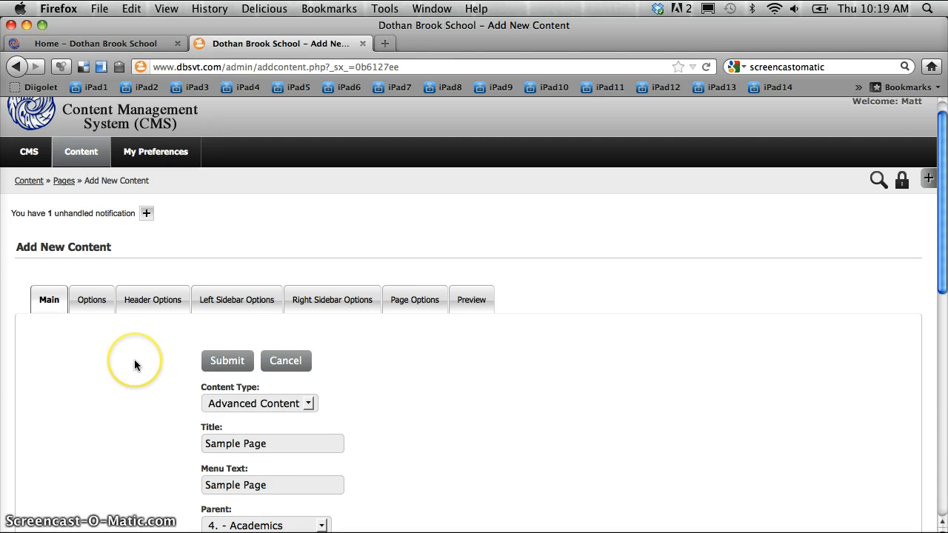
pyautogui.click(148, 301)
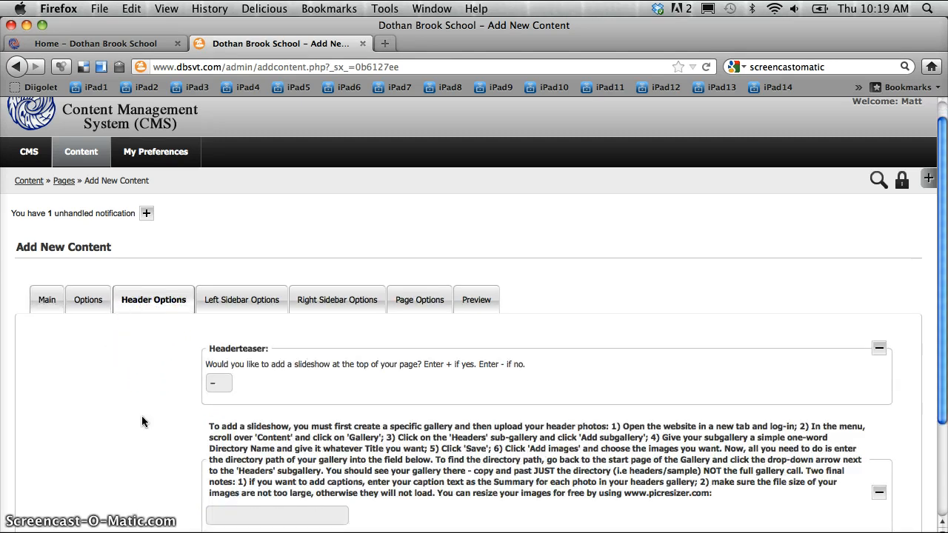
pyautogui.scroll(-2, 142, 415)
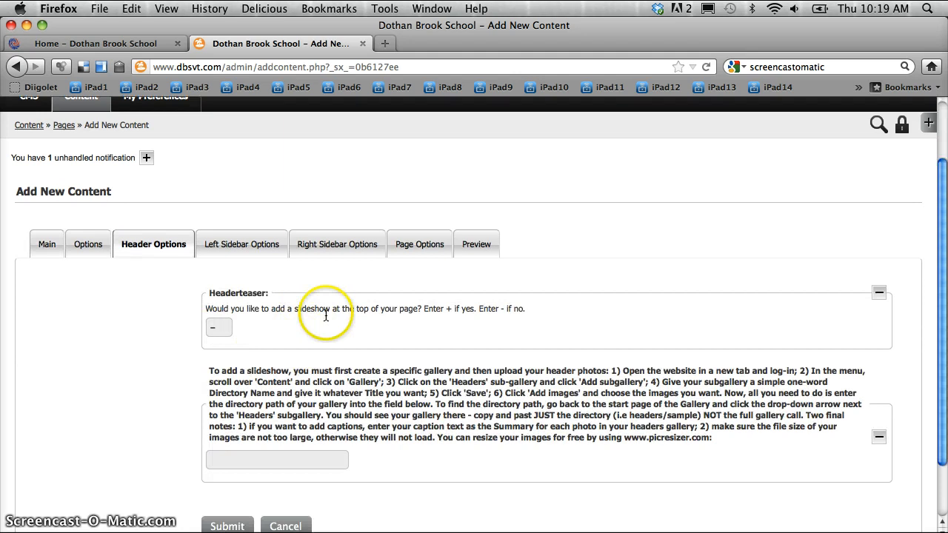
pyautogui.click(221, 328)
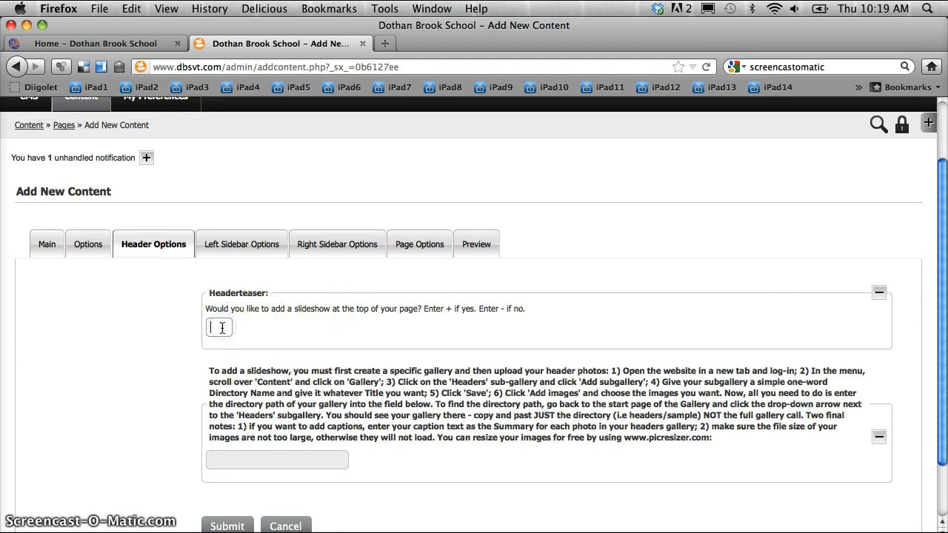
pyautogui.write('+')
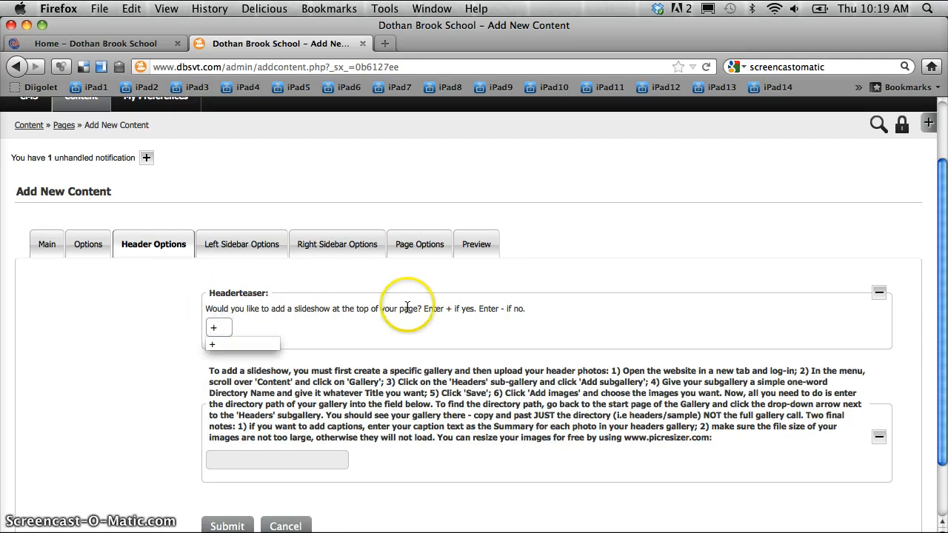
# Set the header slideshow's gallery directory path to /headers.
pyautogui.scroll(-3, 117, 338)
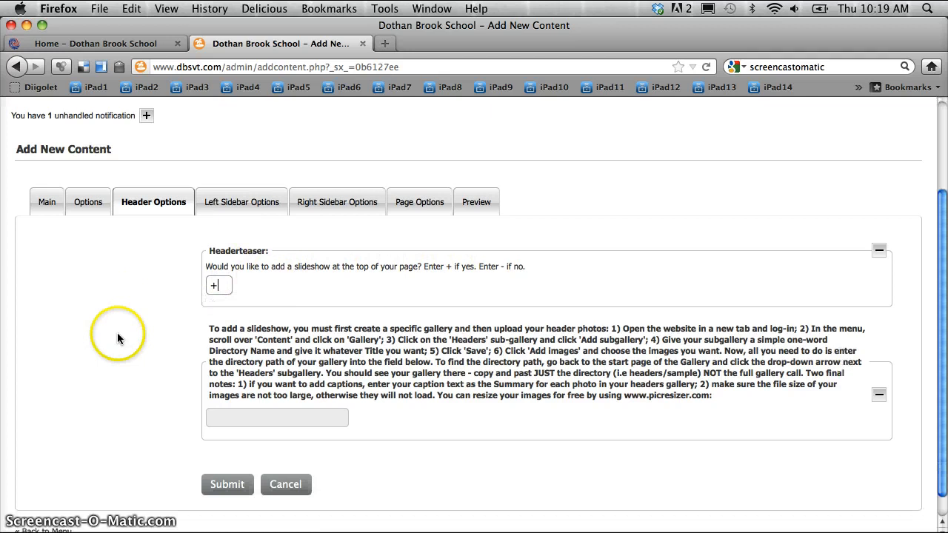
pyautogui.scroll(-2, 181, 372)
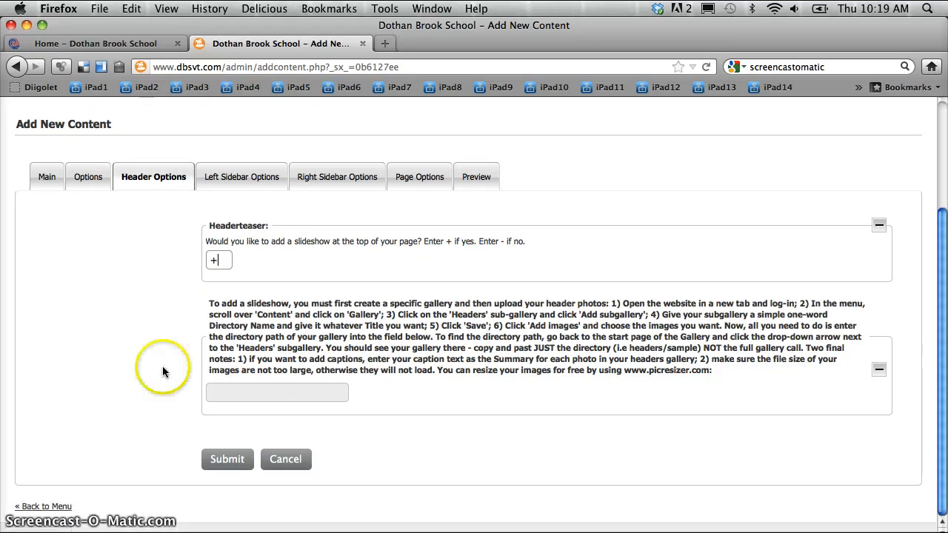
pyautogui.click(242, 393)
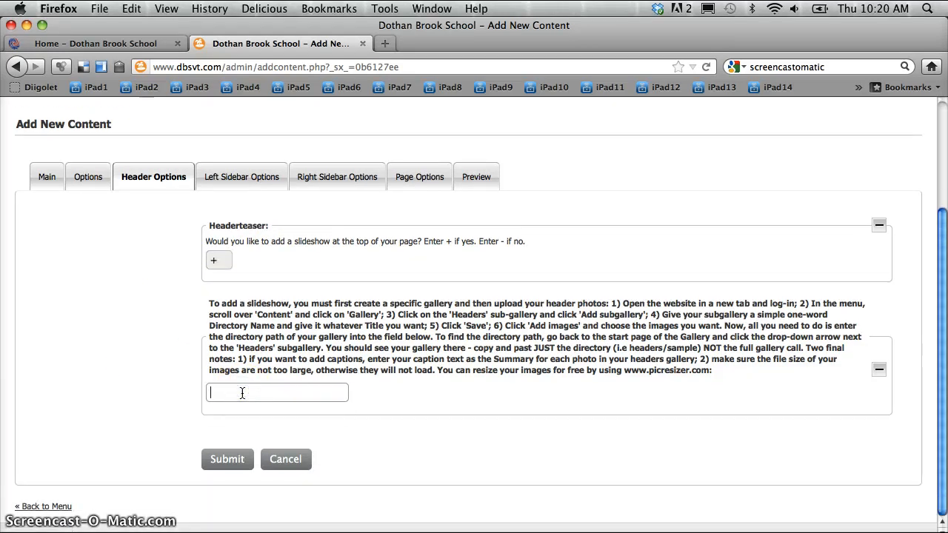
pyautogui.write('/')
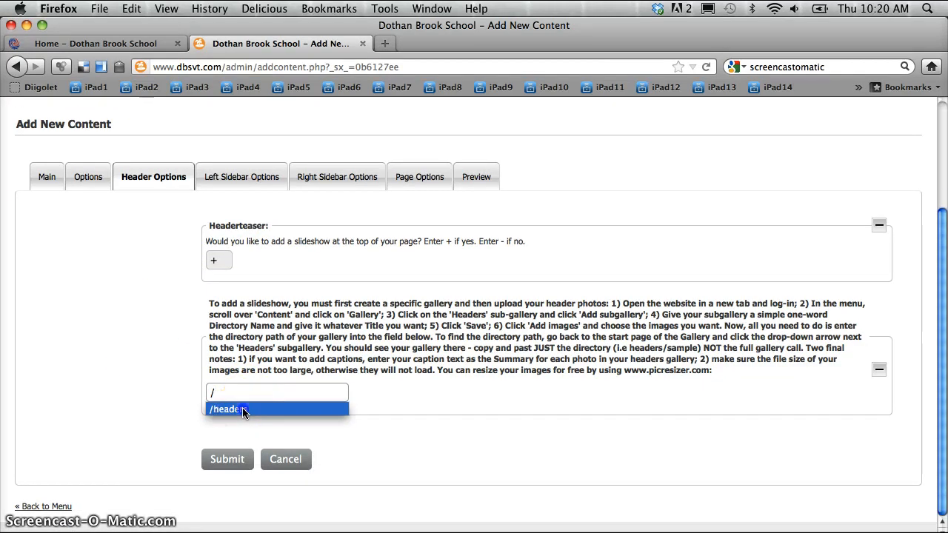
pyautogui.click(243, 410)
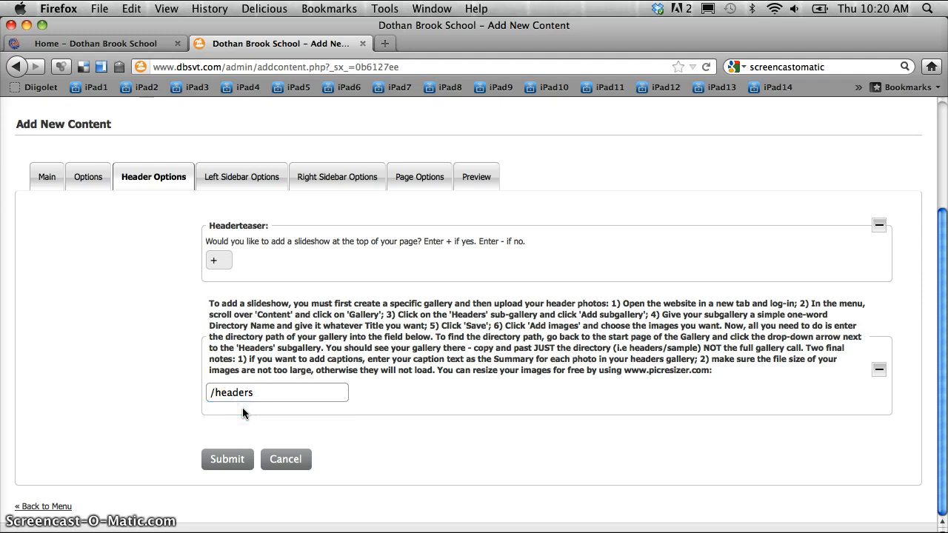
# Enable the page's left sidebar by setting its option to +.
pyautogui.click(251, 183)
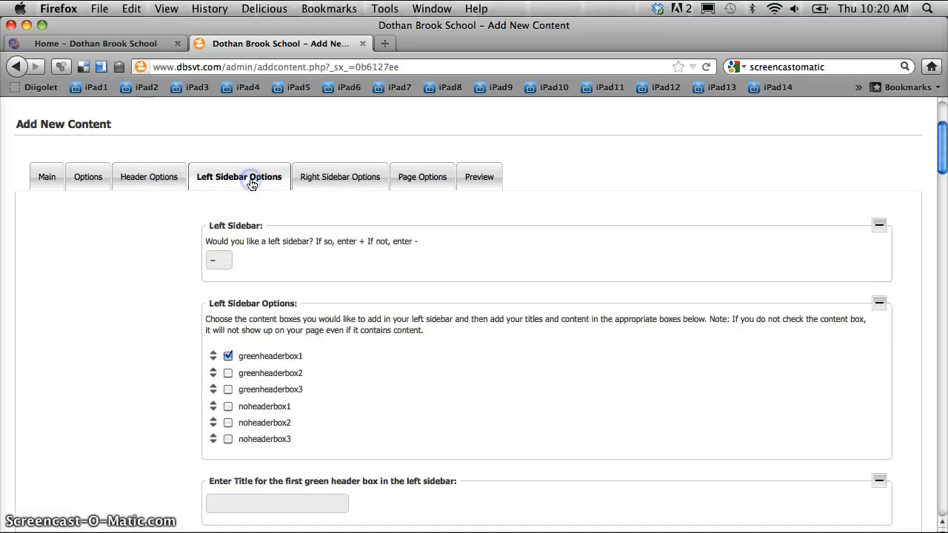
pyautogui.click(218, 261)
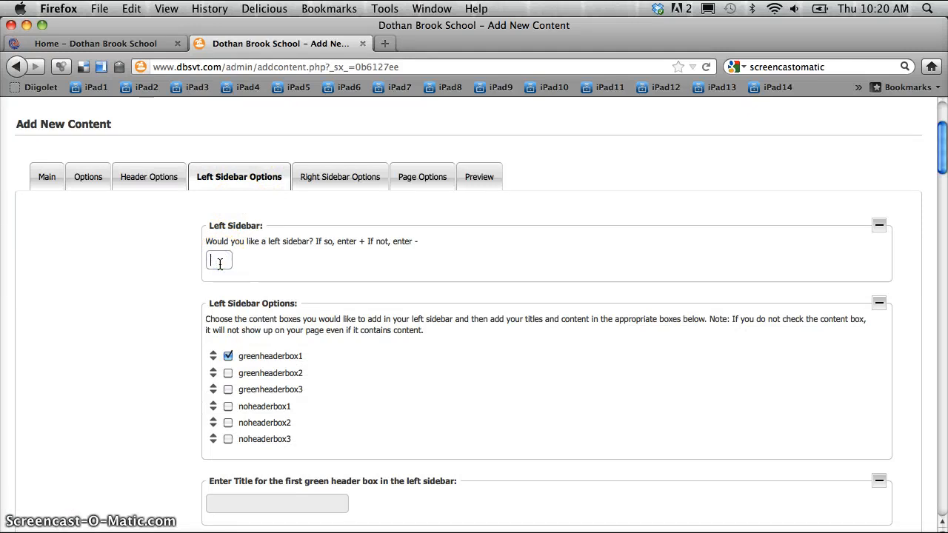
pyautogui.write('+')
pyautogui.click(136, 296)
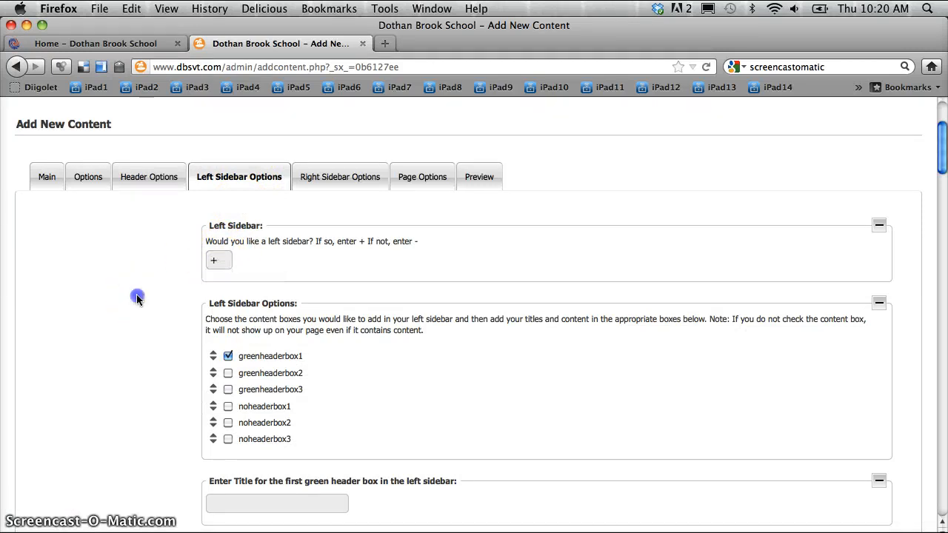
# Give the first green header box in the left sidebar the title "Title" and the content "Content".
pyautogui.scroll(-4, 153, 364)
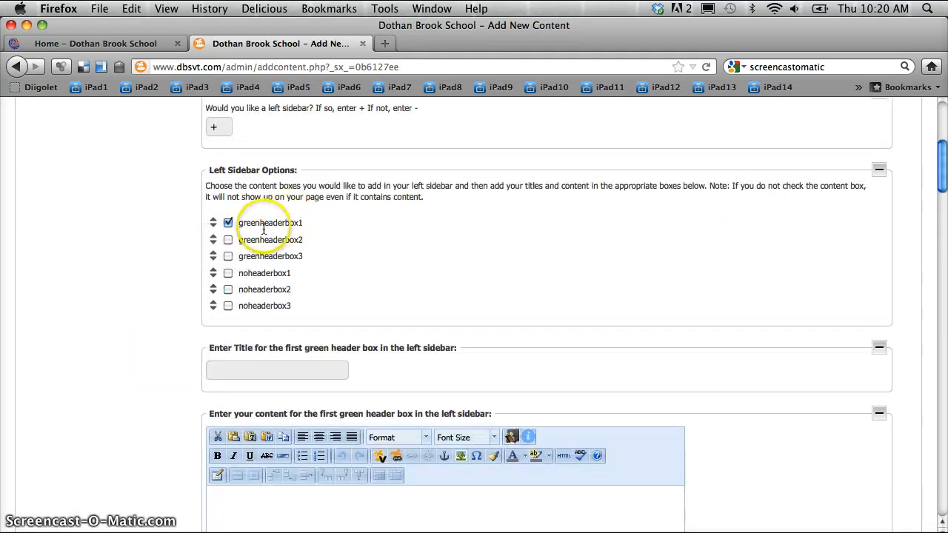
pyautogui.click(261, 374)
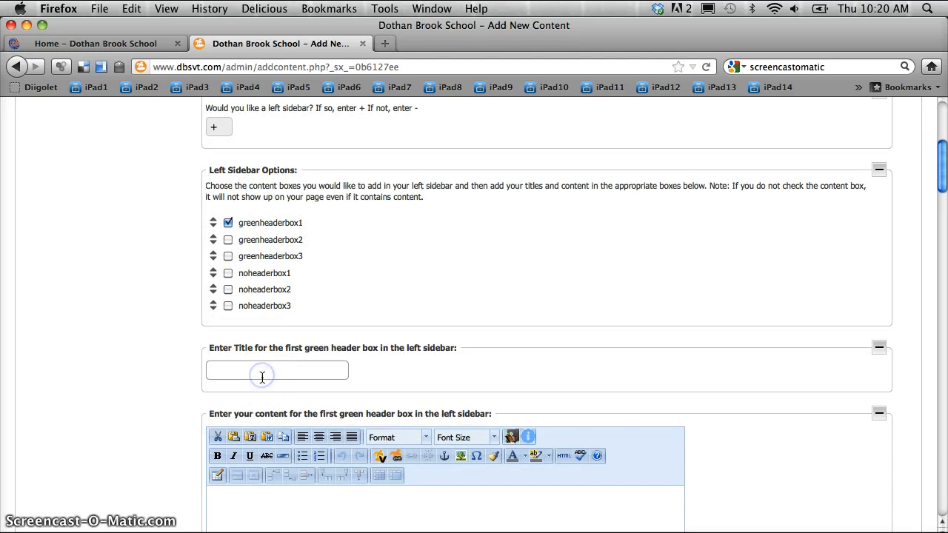
pyautogui.write('Title')
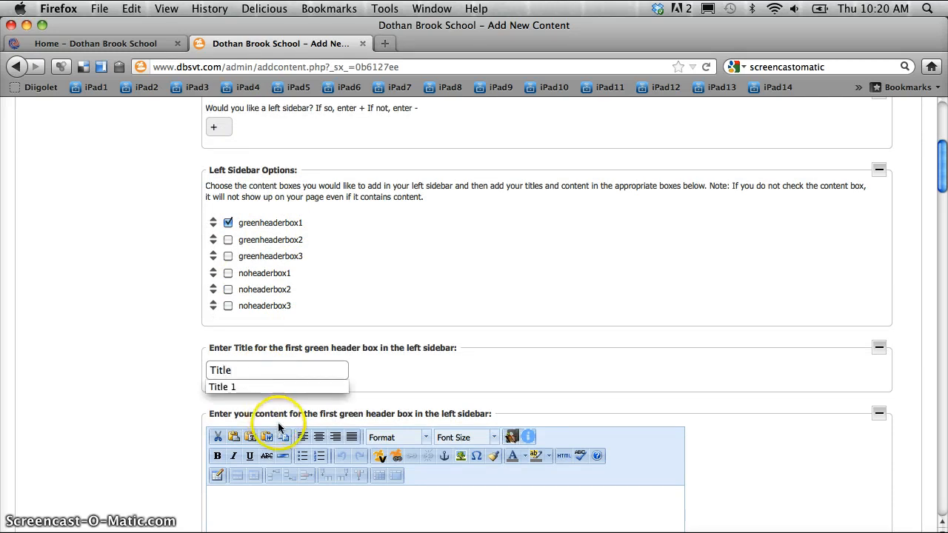
pyautogui.click(240, 497)
pyautogui.write('Content')
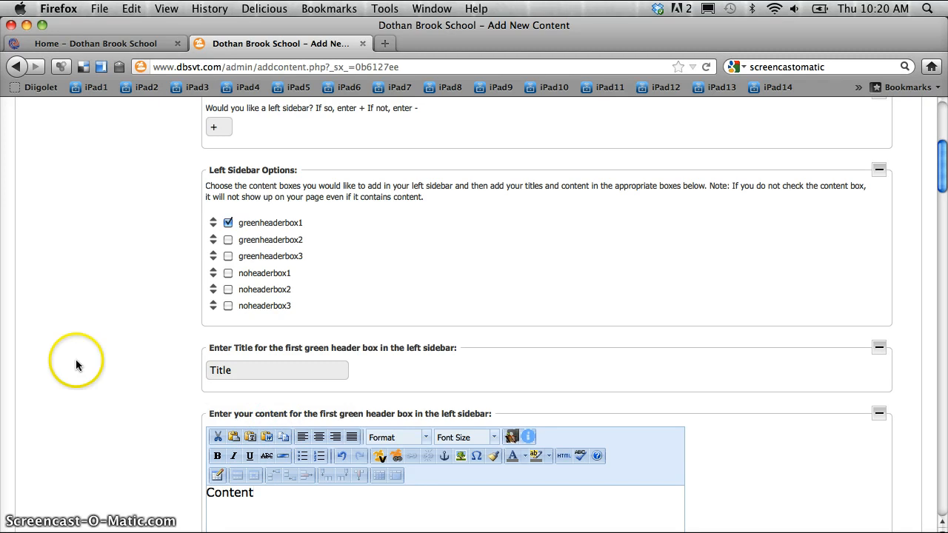
# Enable the page's right sidebar by setting its option to +.
pyautogui.scroll(5, 76, 359)
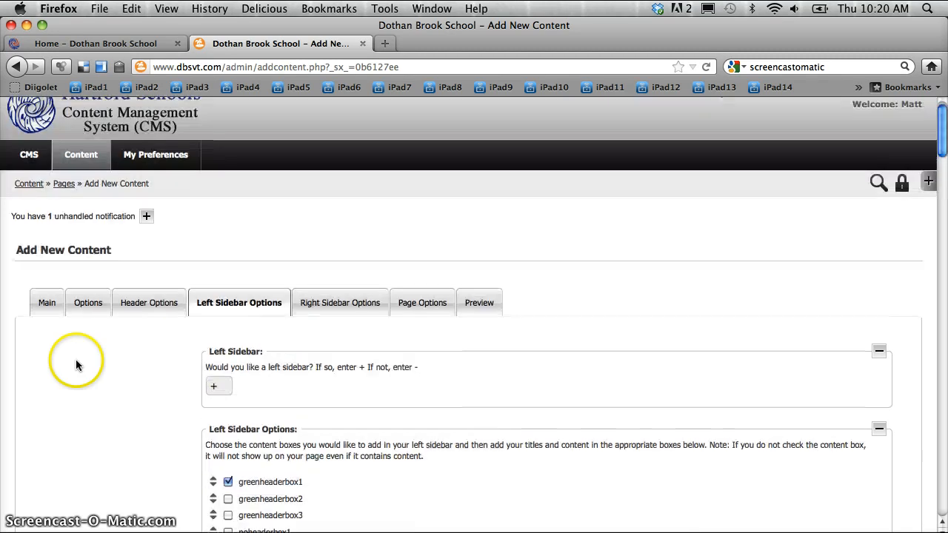
pyautogui.click(328, 311)
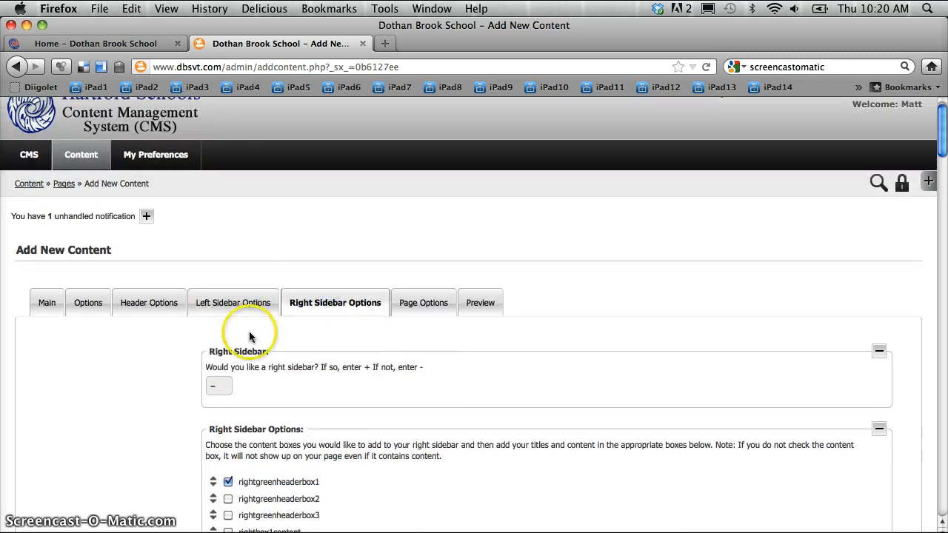
pyautogui.click(225, 388)
pyautogui.press('BackSpace')
pyautogui.write('+')
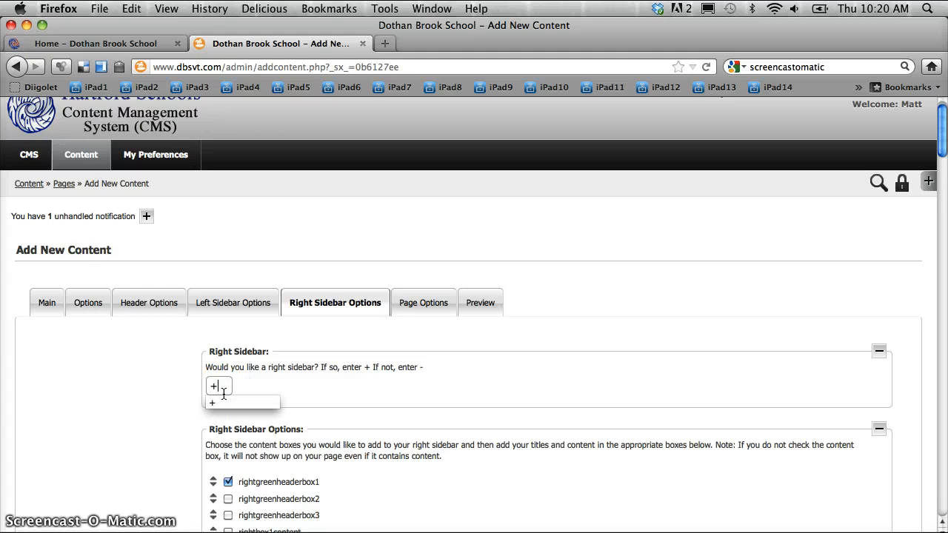
# Enter "Title" as the title of the first green header box in the right sidebar.
pyautogui.scroll(-2, 162, 347)
pyautogui.scroll(-3, 161, 352)
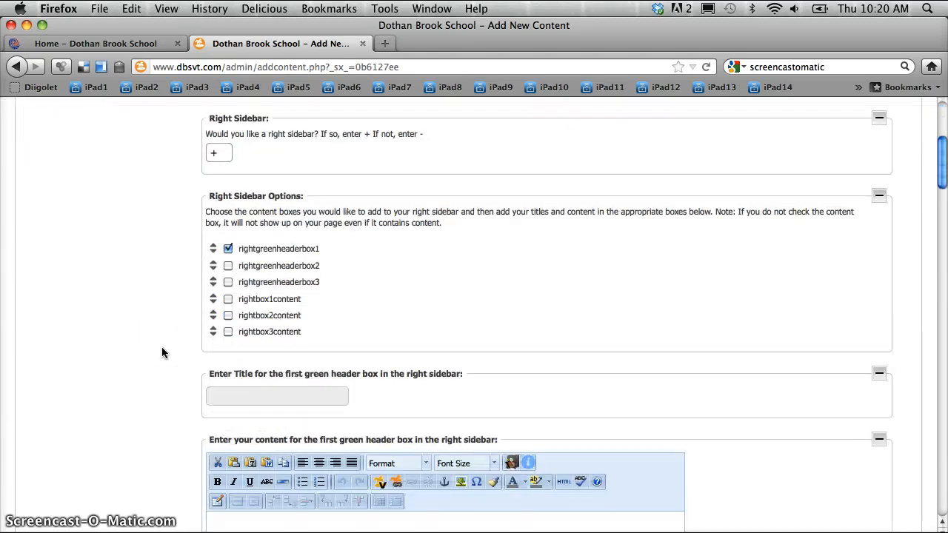
pyautogui.click(256, 397)
pyautogui.write('T')
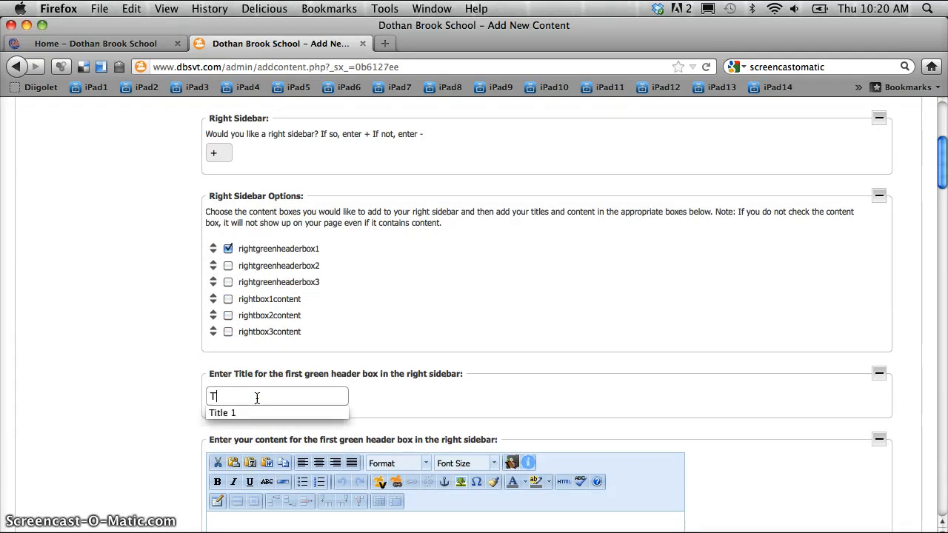
pyautogui.write('itle')
pyautogui.press('Down')
# Enter "Content" as the content of the first green header box in the right sidebar.
pyautogui.scroll(-4, 137, 380)
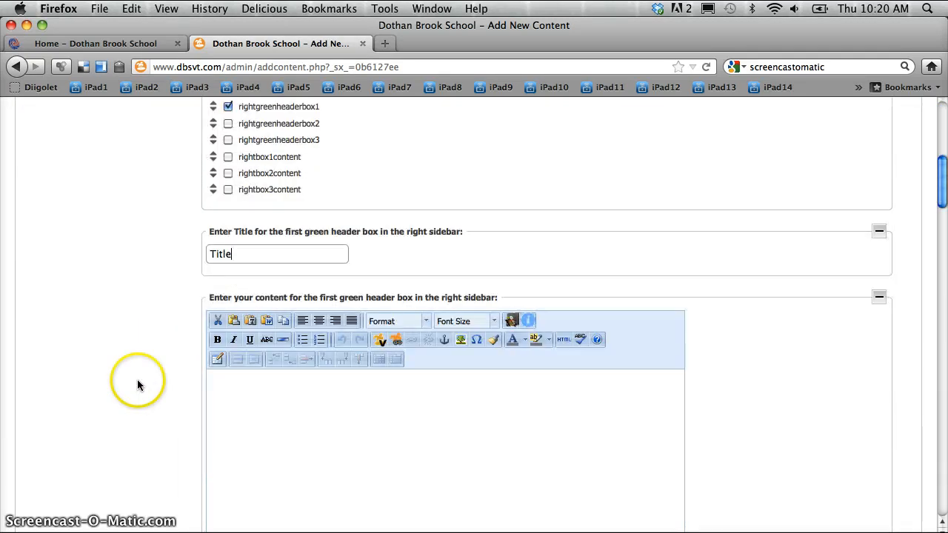
pyautogui.click(258, 404)
pyautogui.write('Con te')
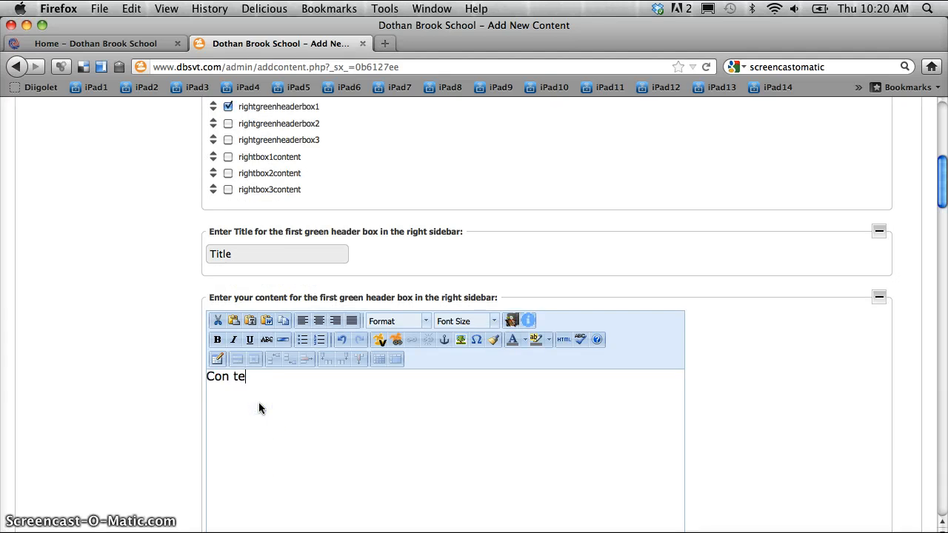
pyautogui.press('BackSpace')
pyautogui.press('BackSpace')
pyautogui.press('BackSpace')
pyautogui.write('tent')
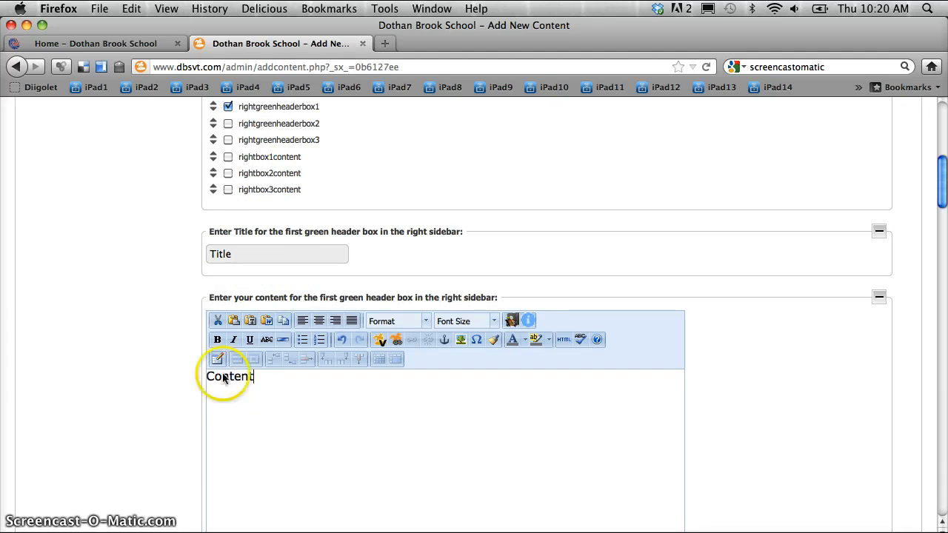
pyautogui.scroll(1, 173, 303)
pyautogui.click(149, 313)
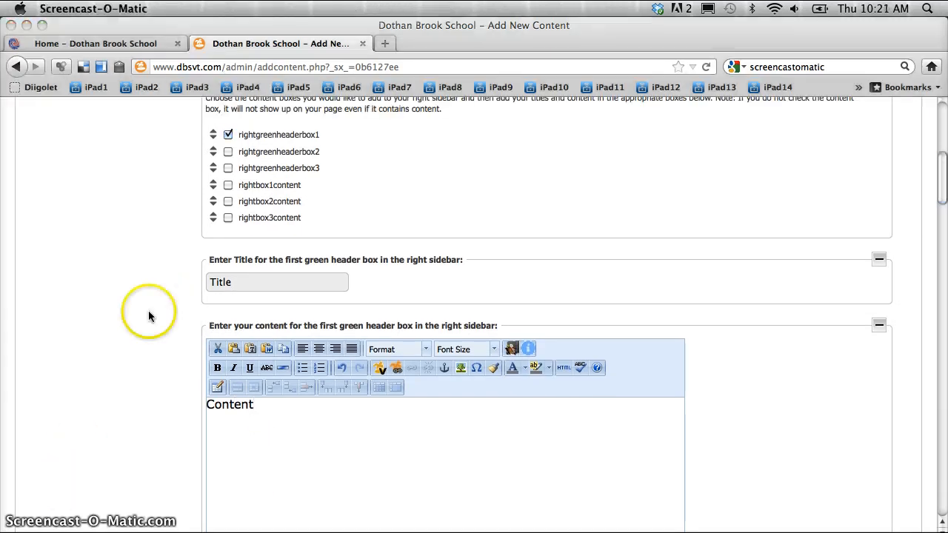
# In the page options, enable the sliding content area in the middle of the page by setting it to +.
pyautogui.scroll(-3, 148, 313)
pyautogui.scroll(4, 149, 314)
pyautogui.scroll(8, 148, 316)
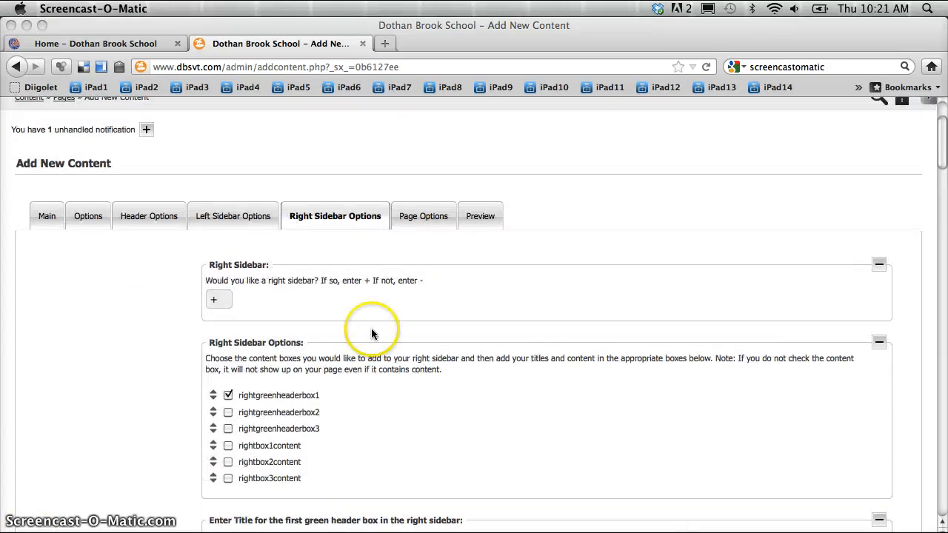
pyautogui.click(416, 224)
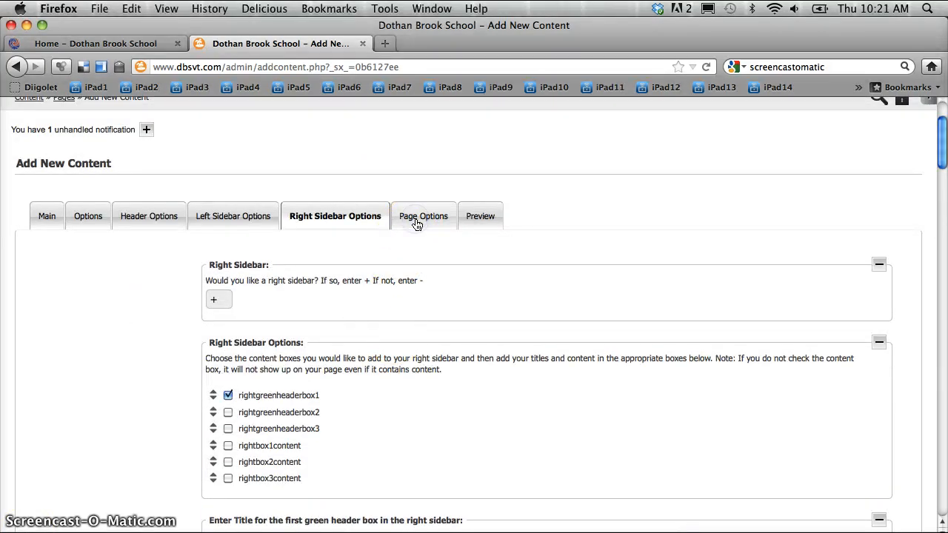
pyautogui.click(426, 220)
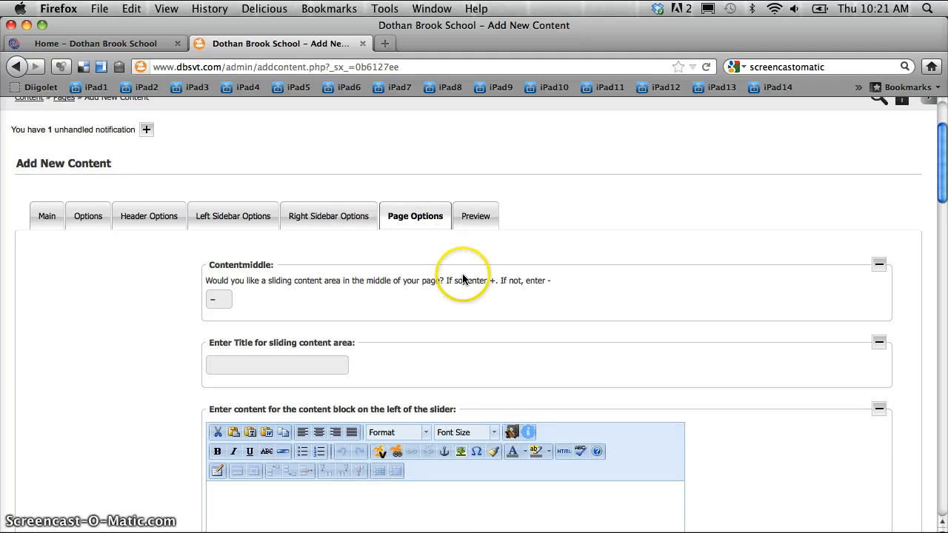
pyautogui.scroll(-2, 460, 278)
pyautogui.click(218, 228)
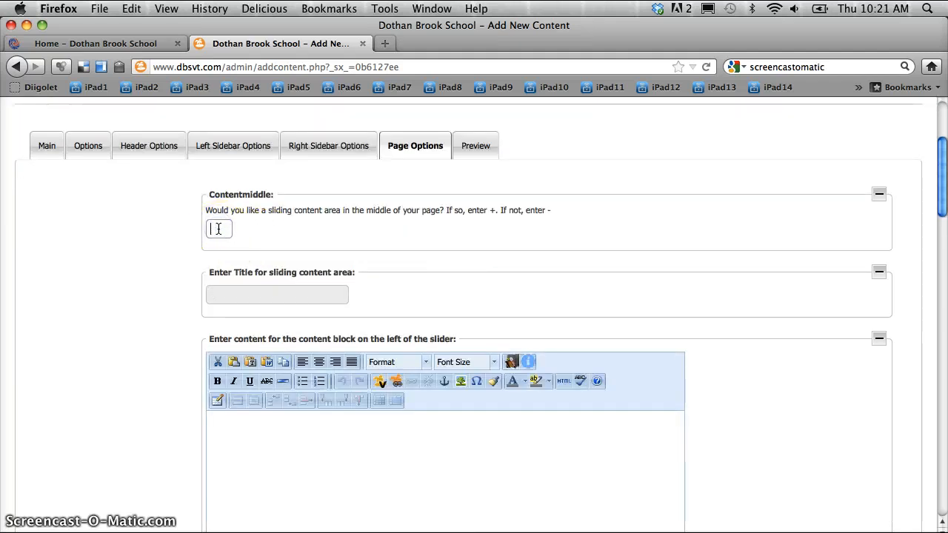
pyautogui.write('+')
# Enter "Contact Us" as the title of the sliding content area.
pyautogui.click(256, 292)
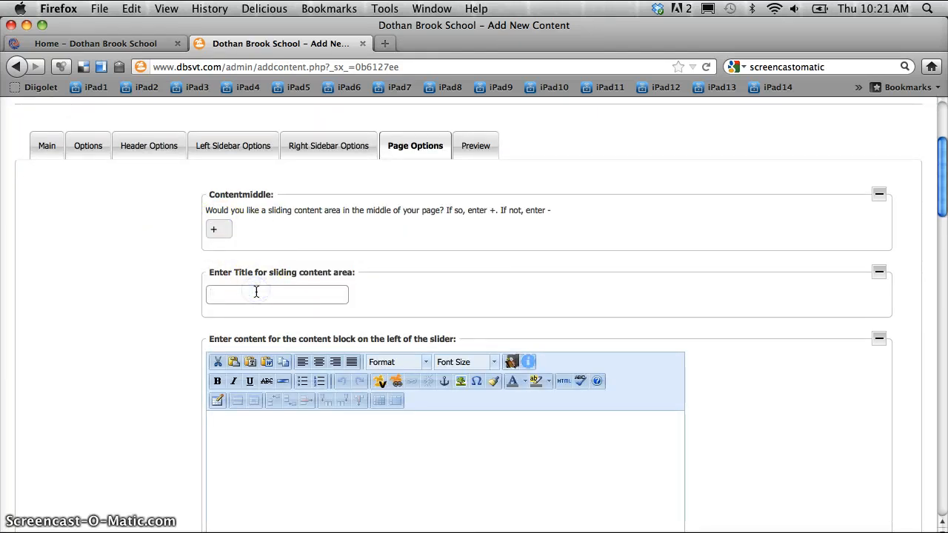
pyautogui.write('Contac')
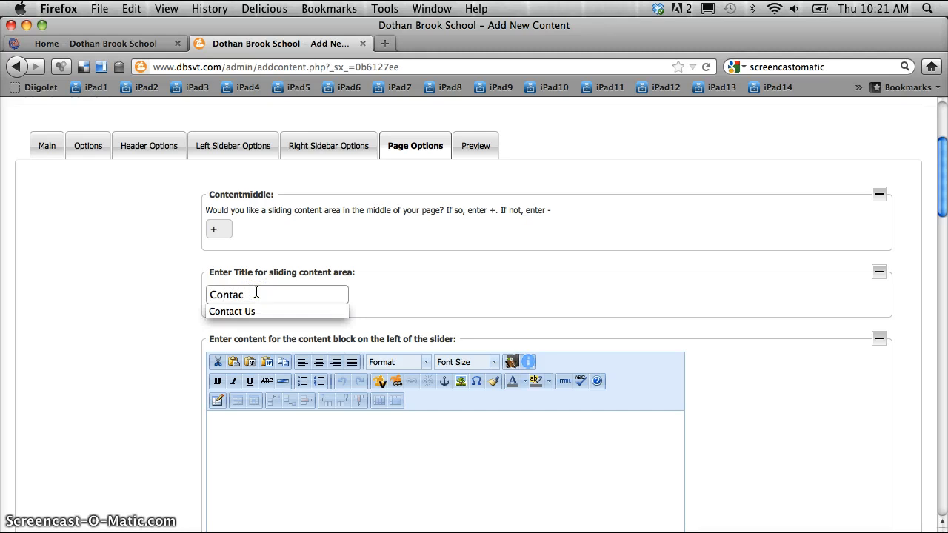
pyautogui.click(267, 312)
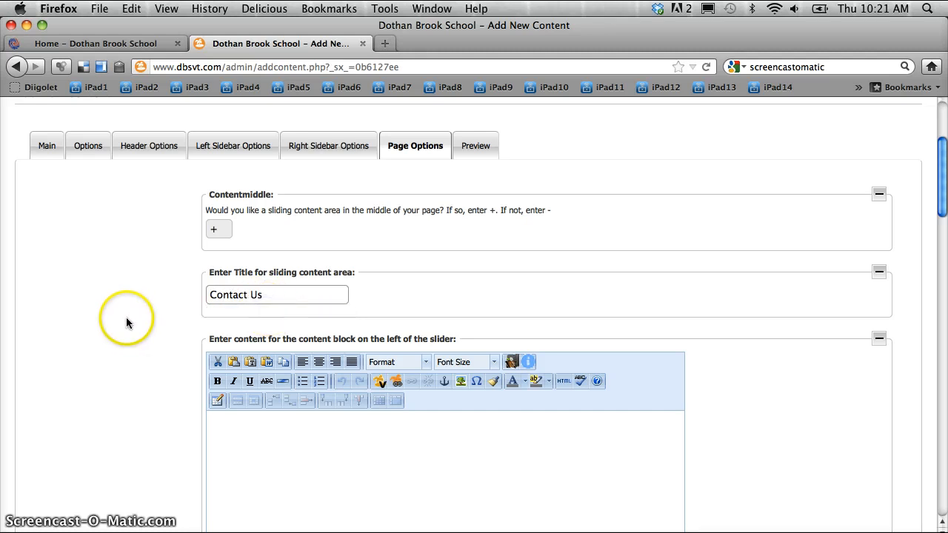
# Enter "Left Content" as the content of the block on the left of the slider.
pyautogui.scroll(-3, 126, 317)
pyautogui.click(318, 380)
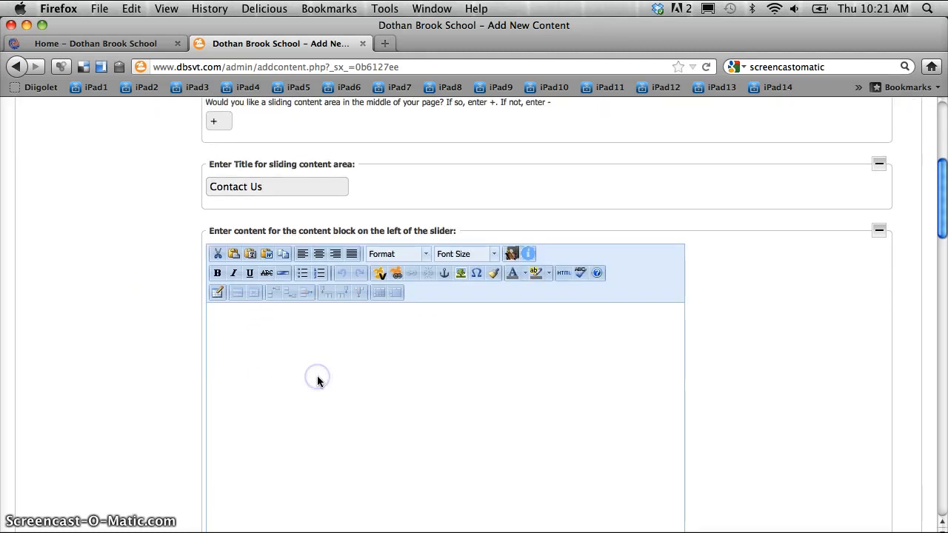
pyautogui.write('Left')
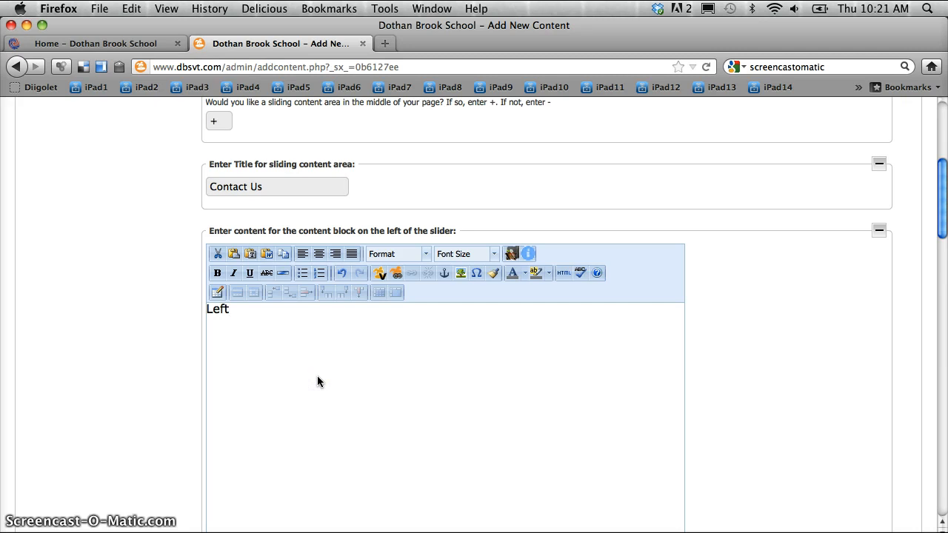
pyautogui.write(' Content')
# Enter "Is where the form would go." as the content of the block on the right of the slider.
pyautogui.scroll(-8, 196, 356)
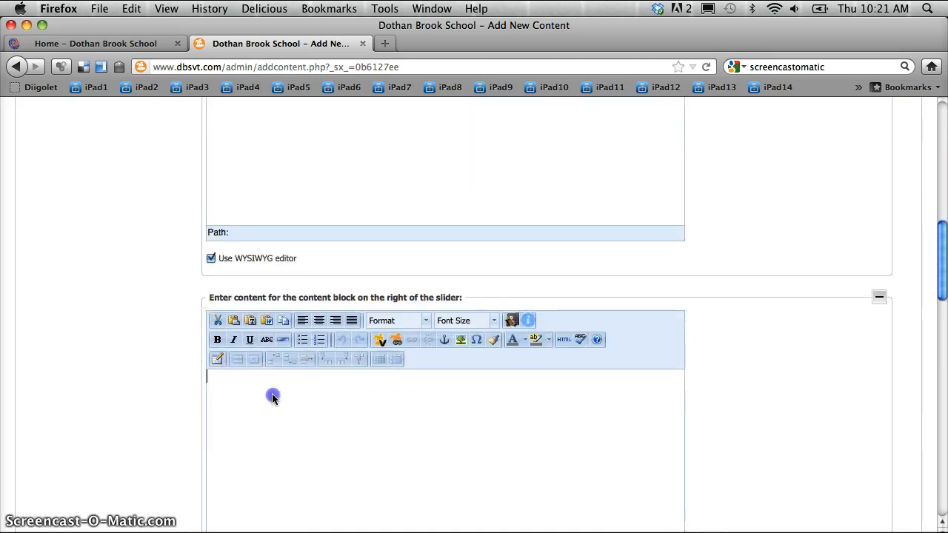
pyautogui.write('S')
pyautogui.press('BackSpace')
pyautogui.write('Is weh')
pyautogui.write('re')
pyautogui.press('BackSpace')
pyautogui.press('BackSpace')
pyautogui.press('BackSpace')
pyautogui.press('BackSpace')
pyautogui.write('jhere')
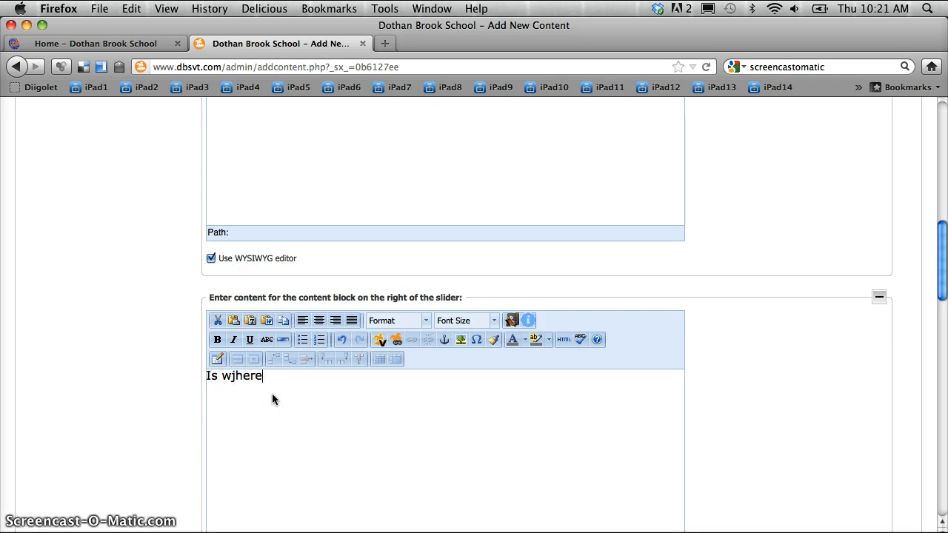
pyautogui.press('BackSpace')
pyautogui.press('BackSpace')
pyautogui.press('BackSpace')
pyautogui.press('BackSpace')
pyautogui.press('BackSpace')
pyautogui.write('here the form yo')
pyautogui.press('BackSpace')
pyautogui.press('BackSpace')
pyautogui.write('w')
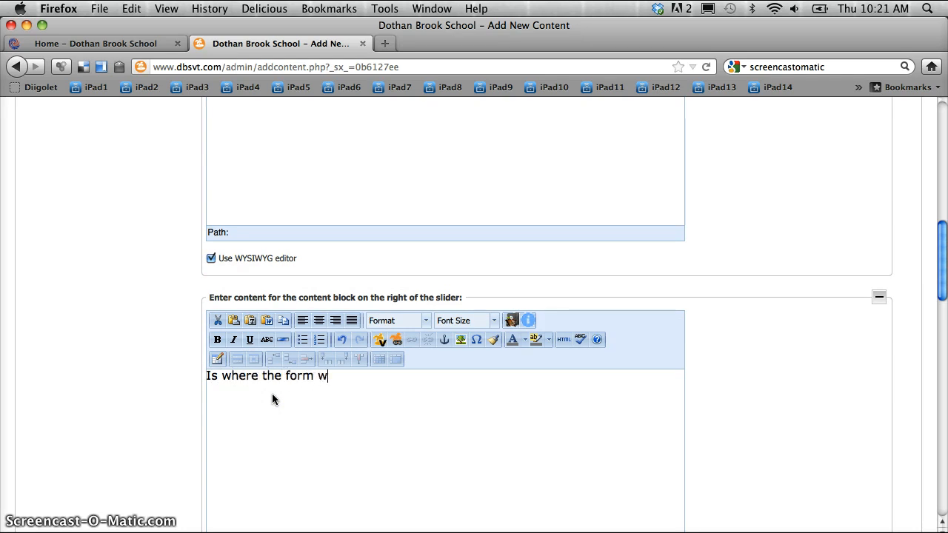
pyautogui.write('ould go.')
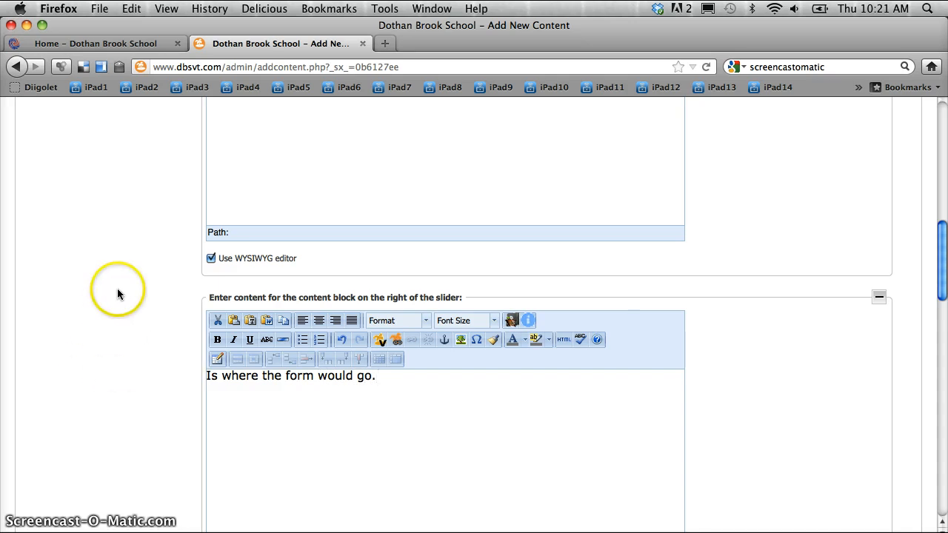
# Enable the two content blocks at the bottom of the page by setting Contentbottom to +.
pyautogui.scroll(-1, 117, 295)
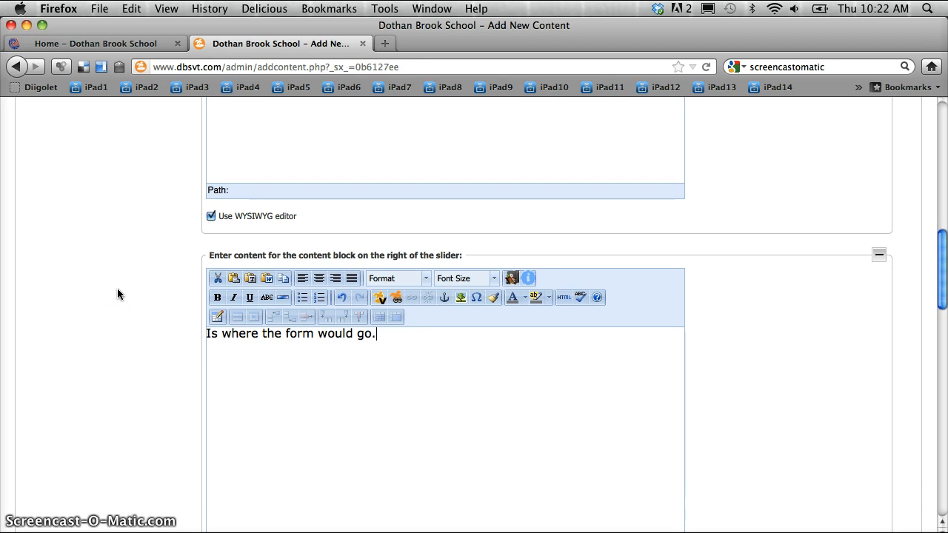
pyautogui.scroll(-3, 117, 294)
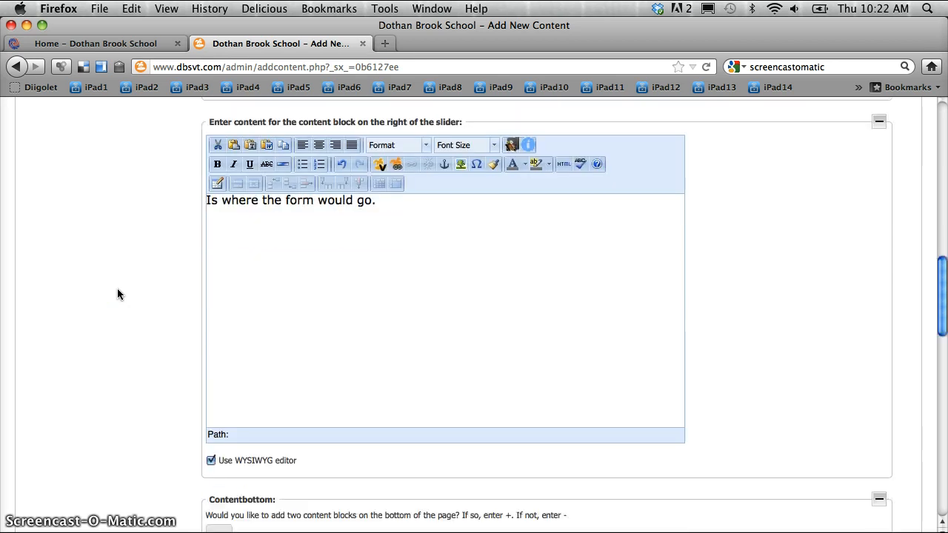
pyautogui.scroll(-5, 118, 295)
pyautogui.click(219, 318)
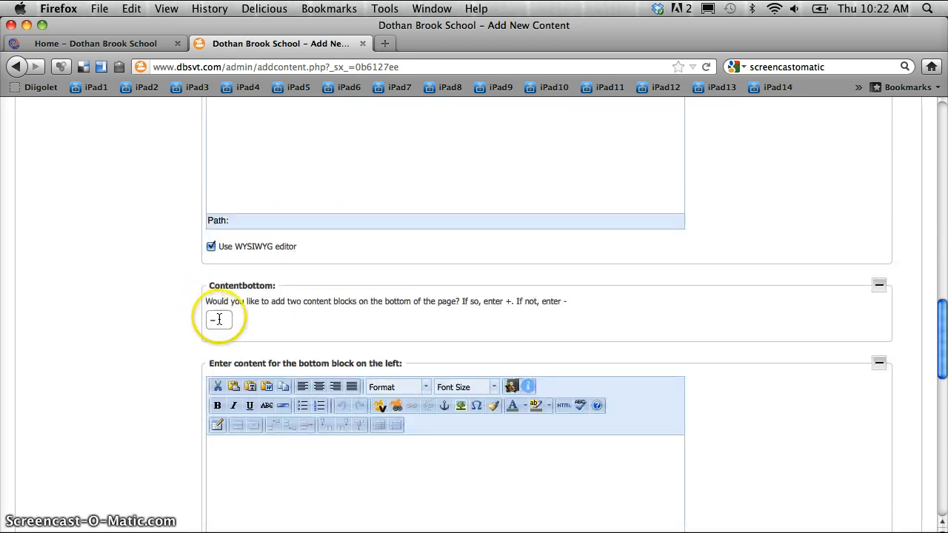
pyautogui.write('+')
# Enter "Left" as the content of the bottom block on the left.
pyautogui.scroll(-3, 135, 284)
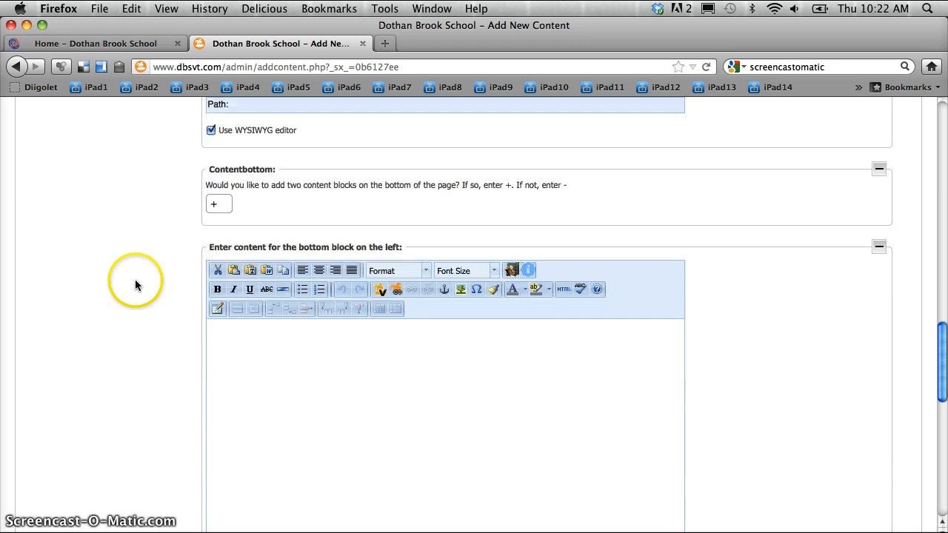
pyautogui.click(294, 377)
pyautogui.write('Left')
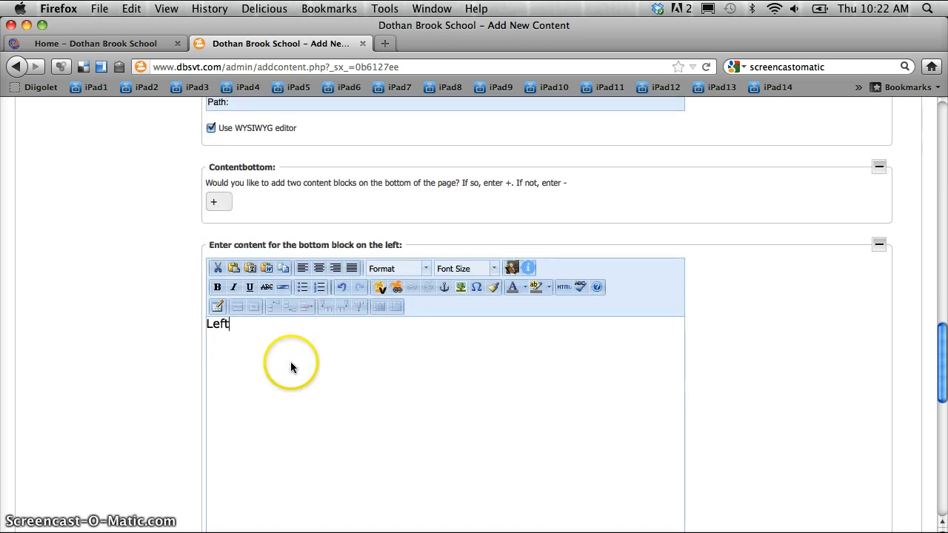
# Enter "Right" as the content of the bottom block on the right and submit the new page.
pyautogui.scroll(-10, 290, 362)
pyautogui.click(295, 313)
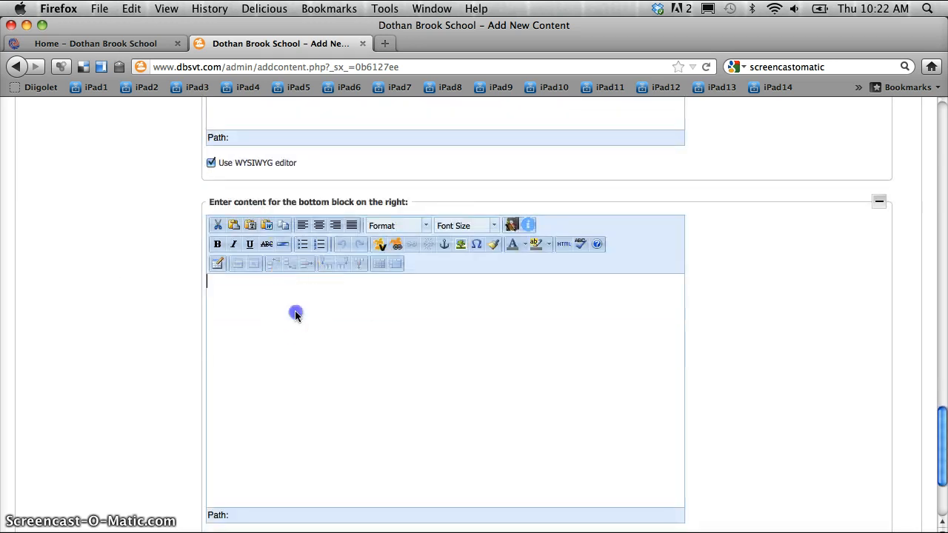
pyautogui.write('Right')
pyautogui.click(131, 288)
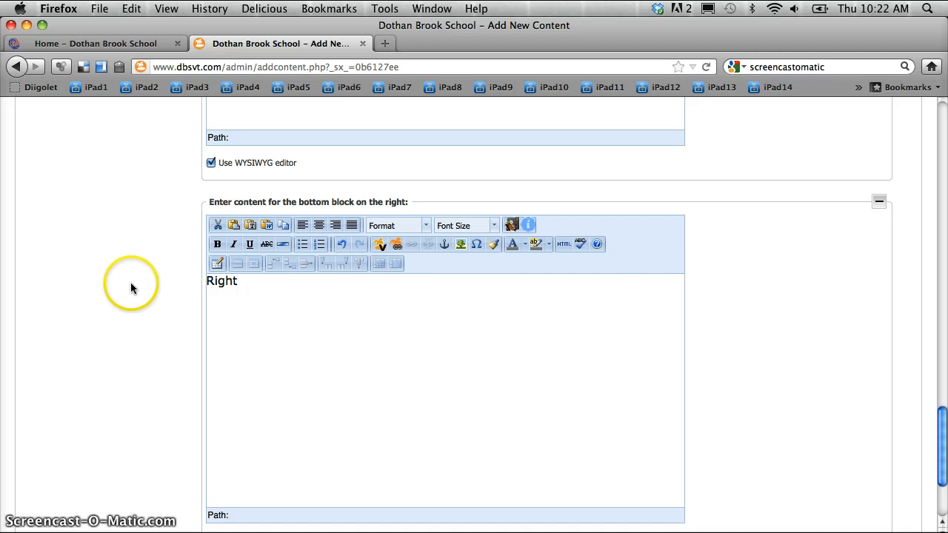
pyautogui.scroll(-3, 131, 288)
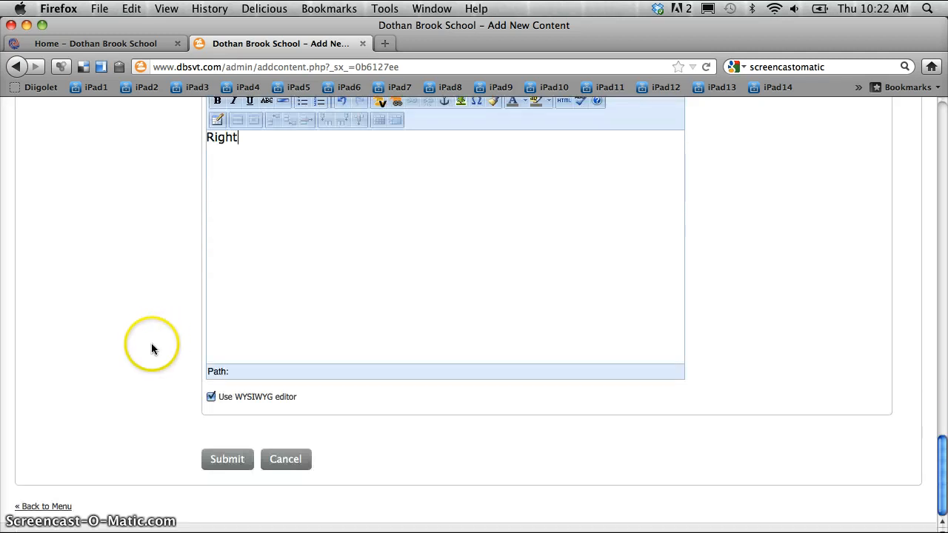
pyautogui.click(218, 456)
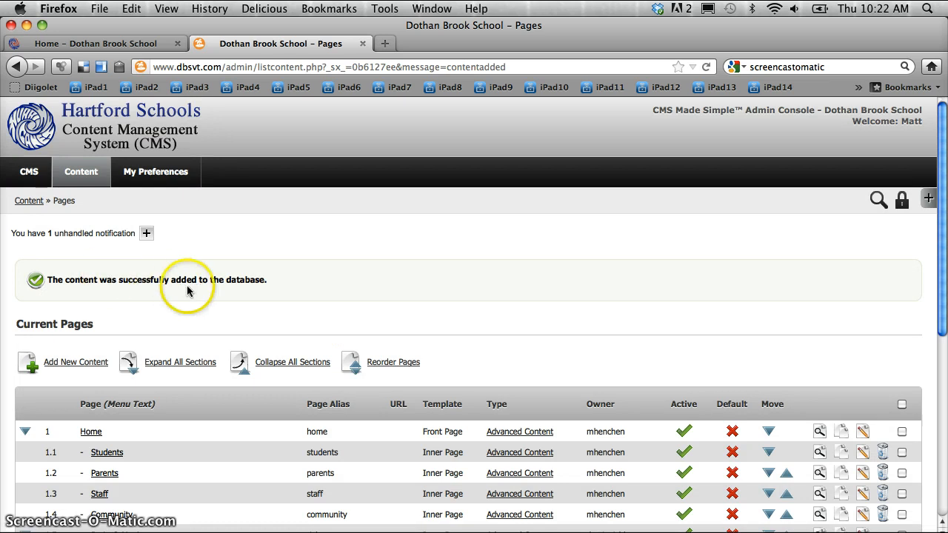
# Expand the Academics section in the list of current pages and view its Sample Page on the live site.
pyautogui.scroll(-5, 295, 285)
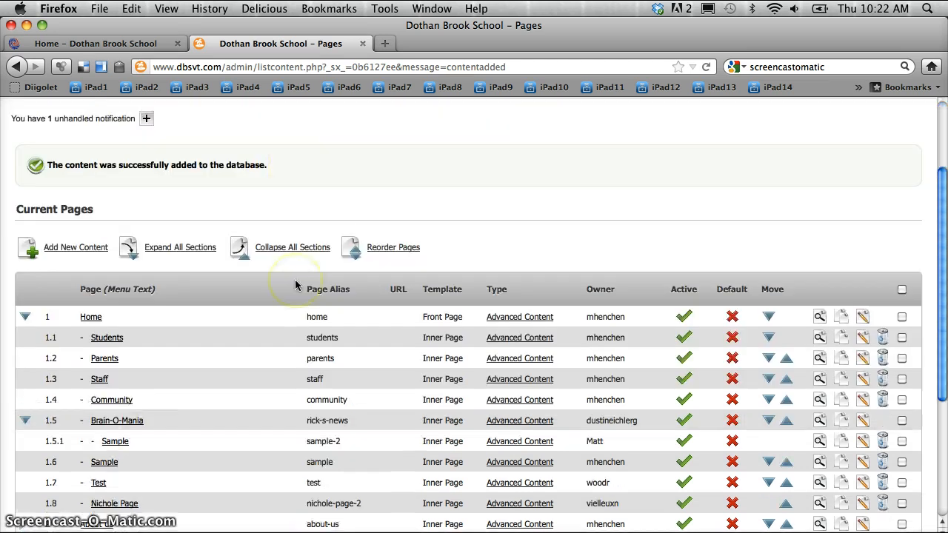
pyautogui.scroll(-2, 295, 286)
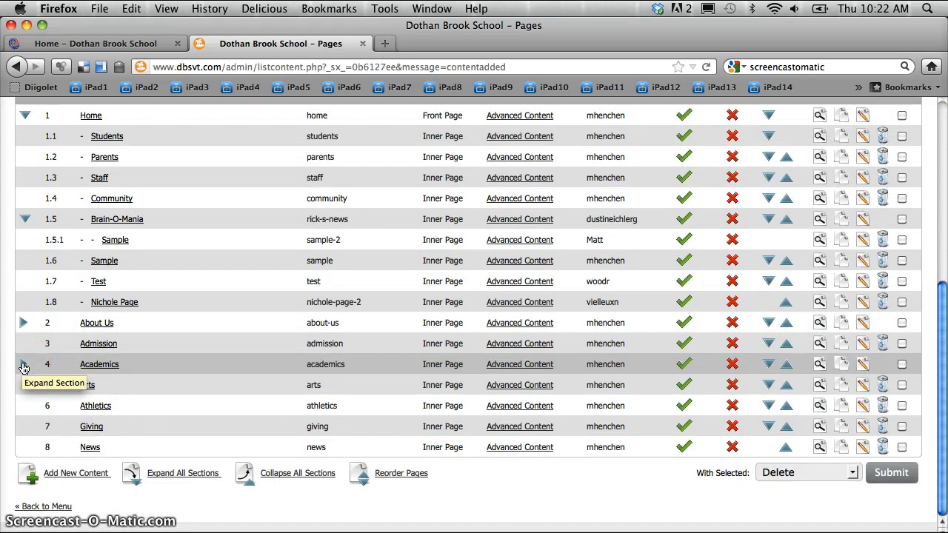
pyautogui.click(23, 366)
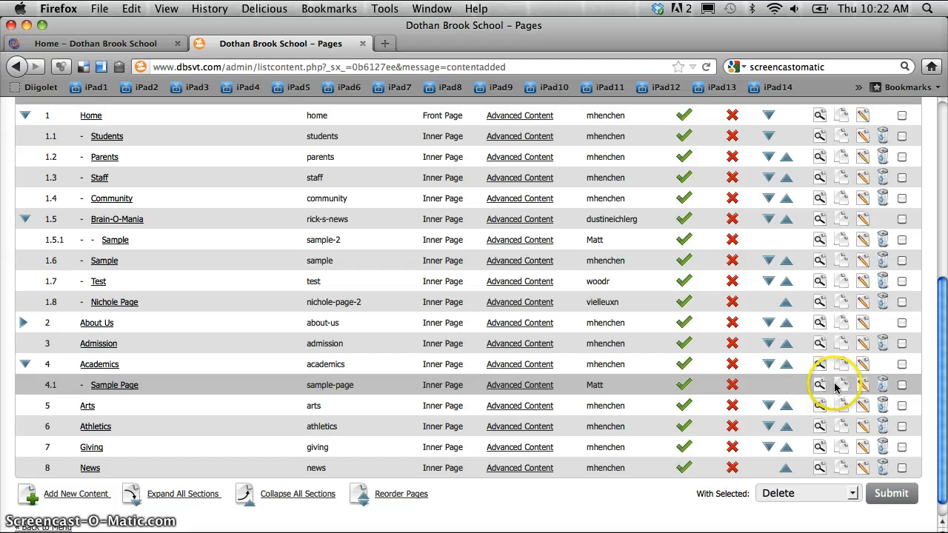
pyautogui.click(883, 391)
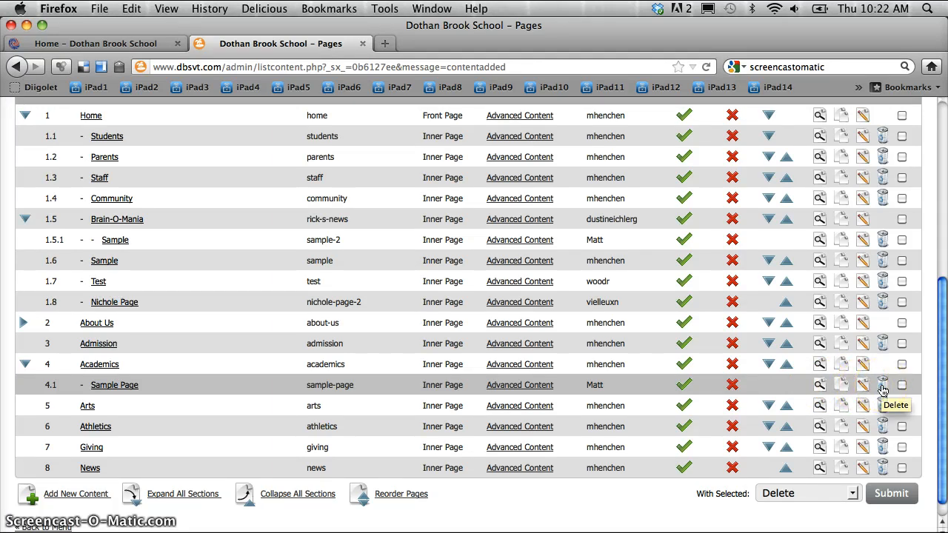
pyautogui.click(820, 387)
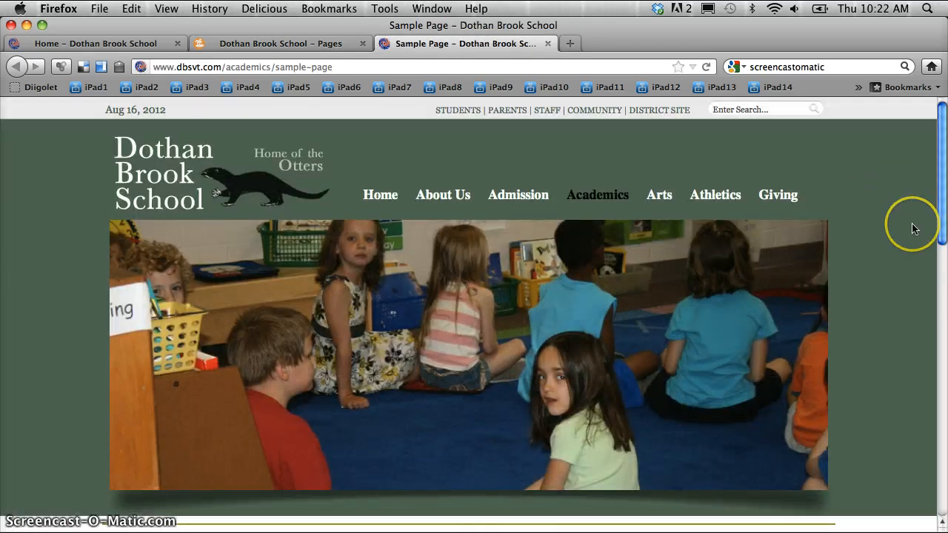
# Examine the Sample Page's header slideshow, sidebars, main content and bottom blocks, expanding and collapsing the Contact Us sliding area.
pyautogui.scroll(-3, 913, 229)
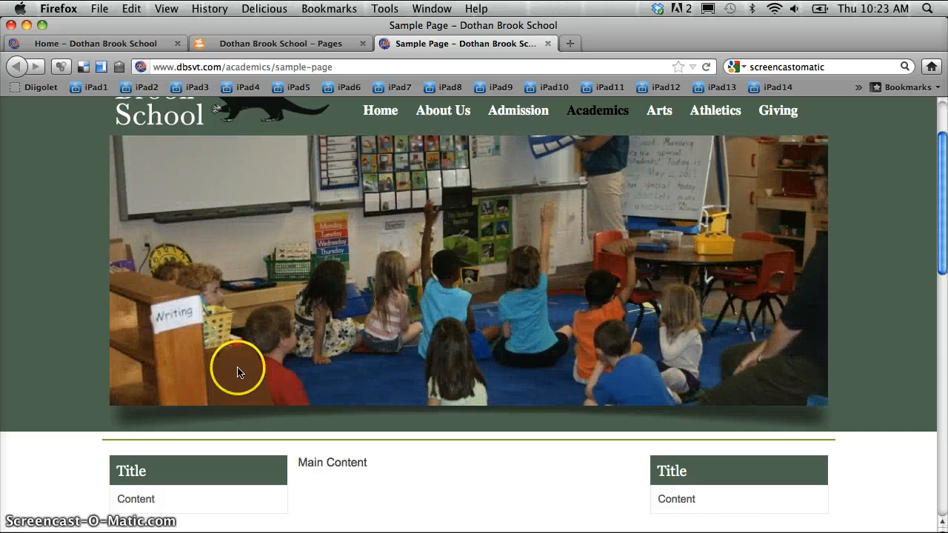
pyautogui.scroll(-4, 38, 312)
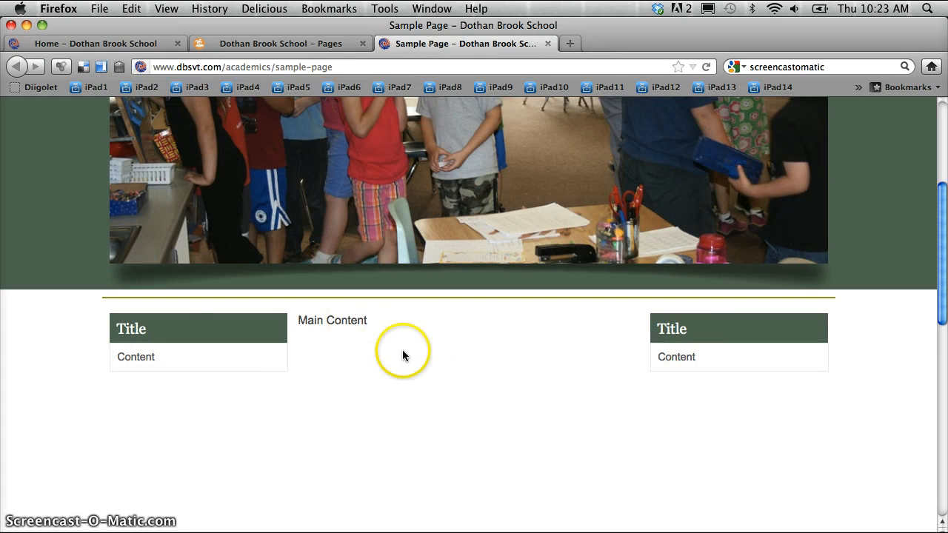
pyautogui.scroll(-10, 413, 354)
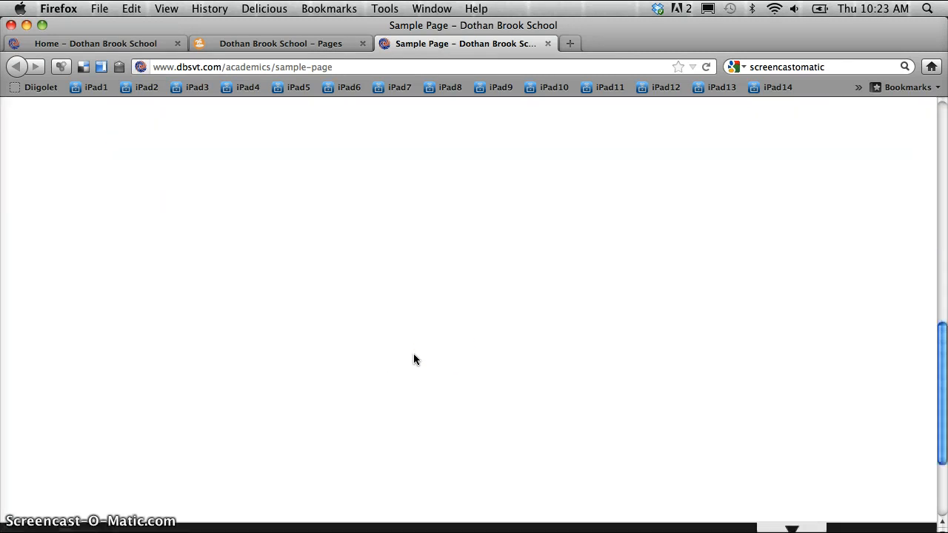
pyautogui.scroll(-3, 413, 359)
pyautogui.click(797, 391)
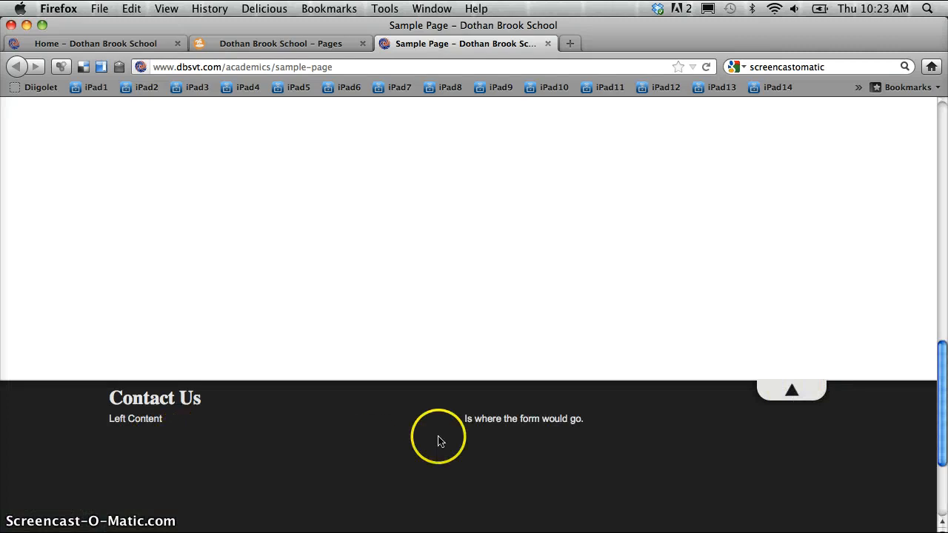
pyautogui.click(793, 397)
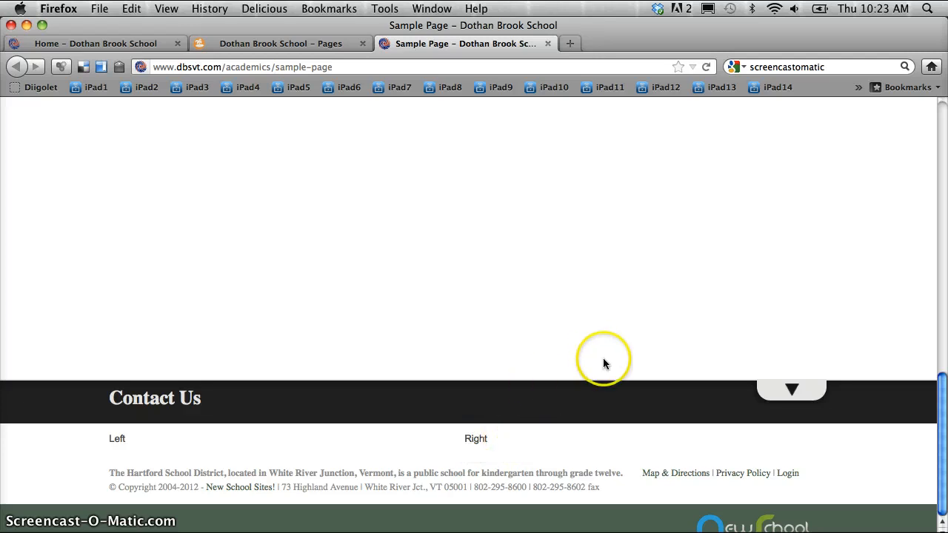
pyautogui.scroll(15, 604, 362)
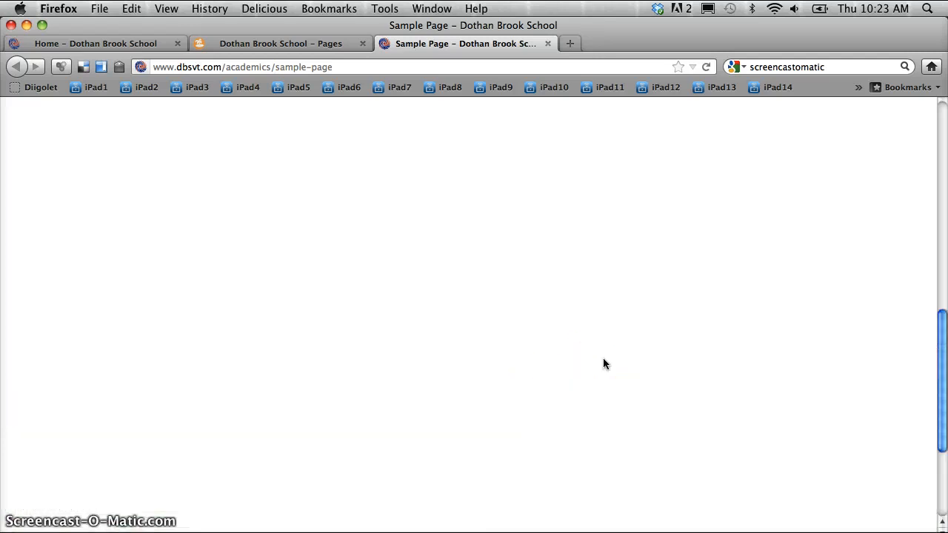
pyautogui.scroll(-7, 604, 363)
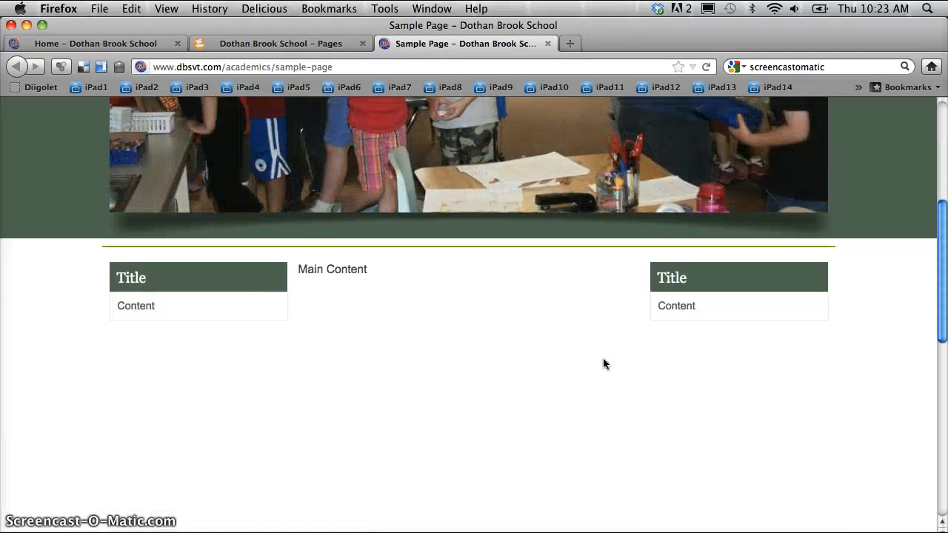
pyautogui.click(510, 418)
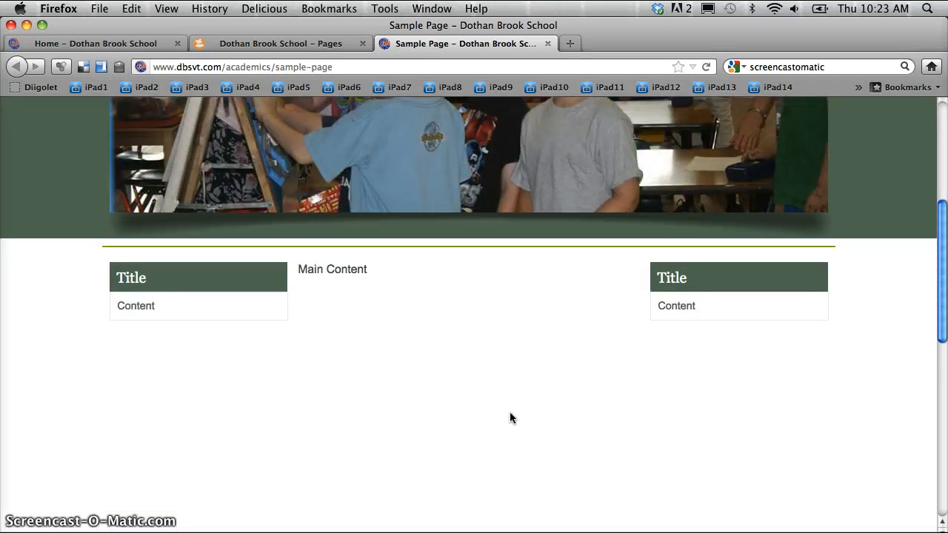
# Return to the site's page list, open the Sample Page under Academics for editing and show its right sidebar options.
pyautogui.click(275, 44)
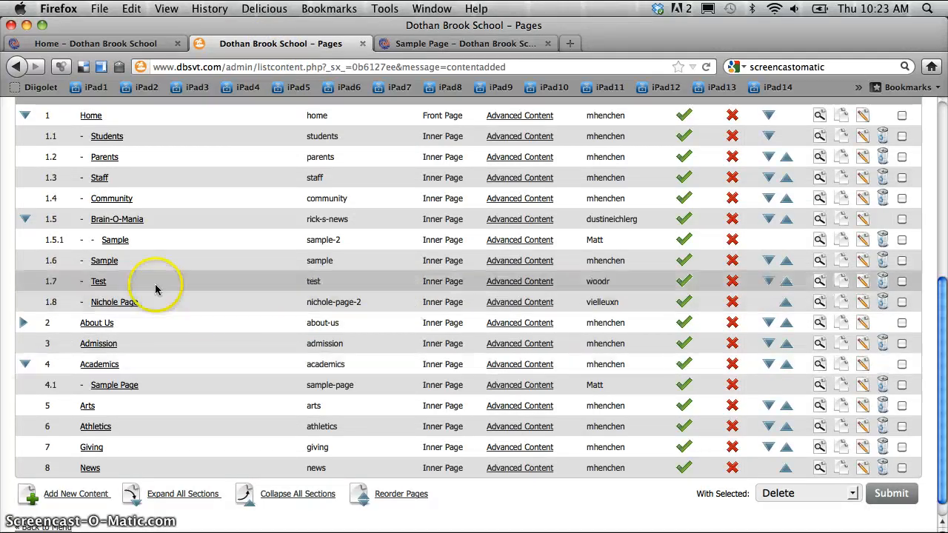
pyautogui.click(126, 386)
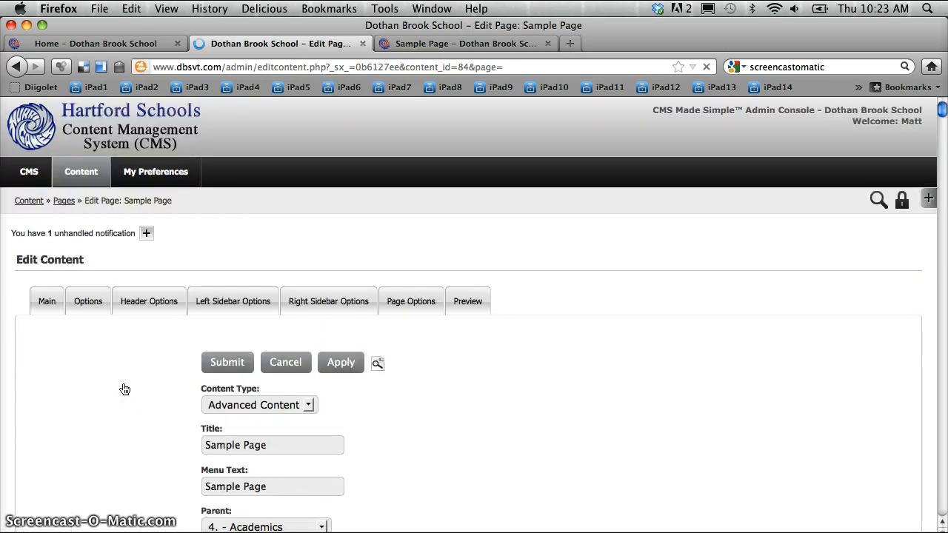
pyautogui.click(329, 301)
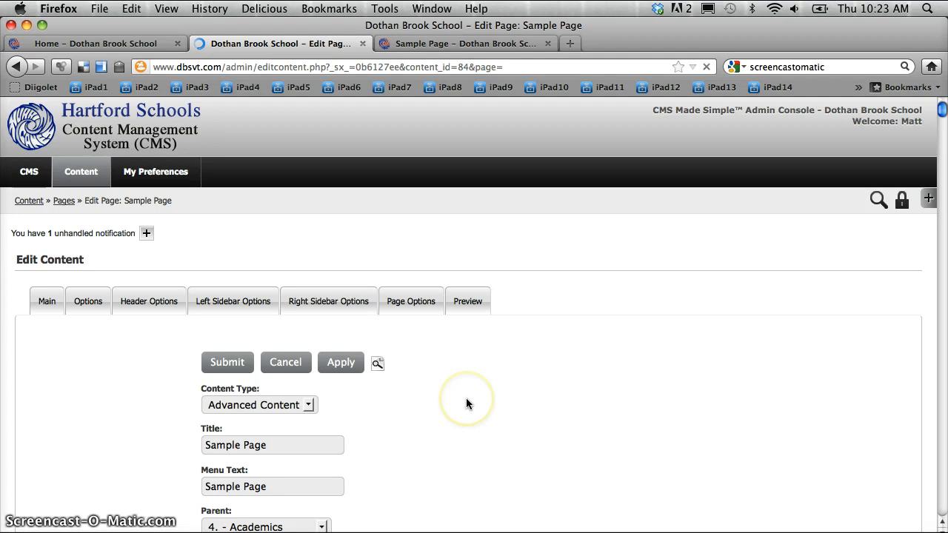
pyautogui.click(331, 302)
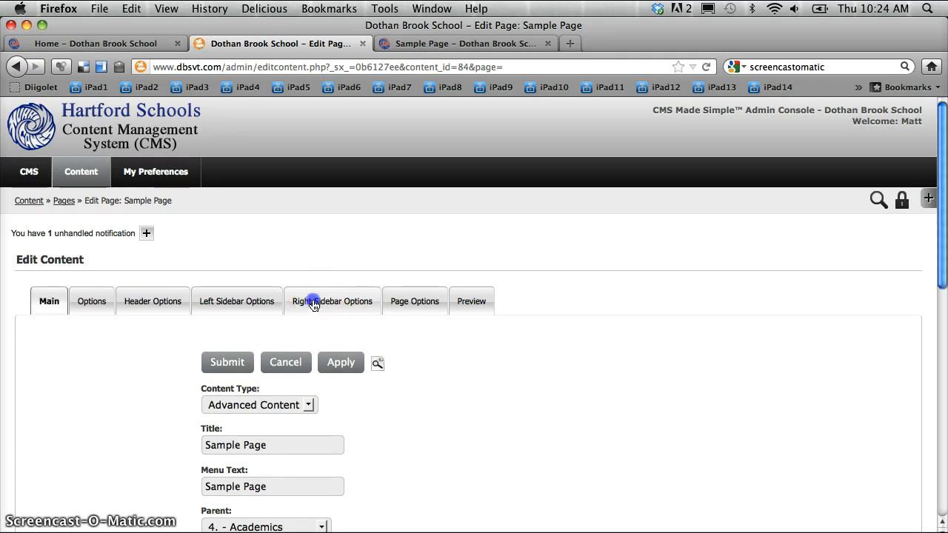
pyautogui.click(313, 305)
# Turn off the Sample Page's right sidebar by setting its value to "-" and apply the change while staying in the editor.
pyautogui.click(229, 385)
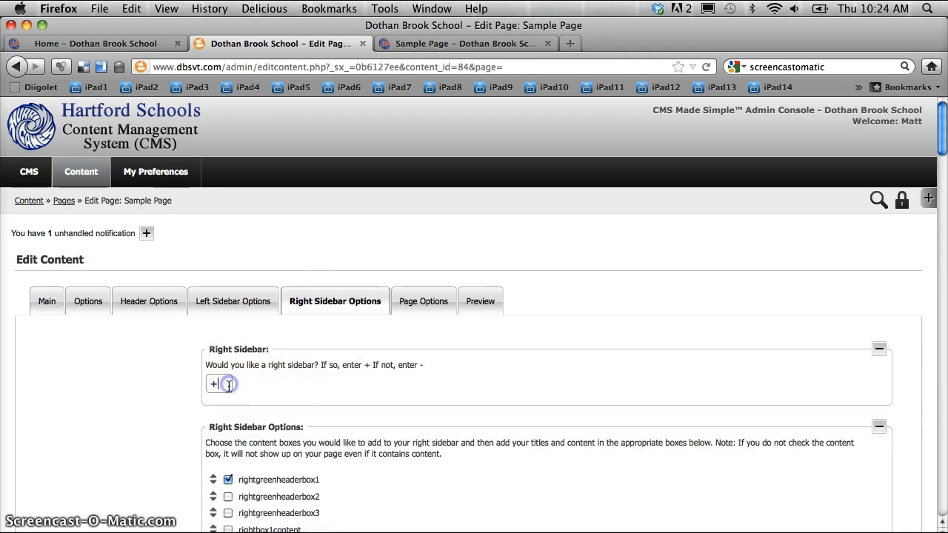
pyautogui.press('BackSpace')
pyautogui.write('-')
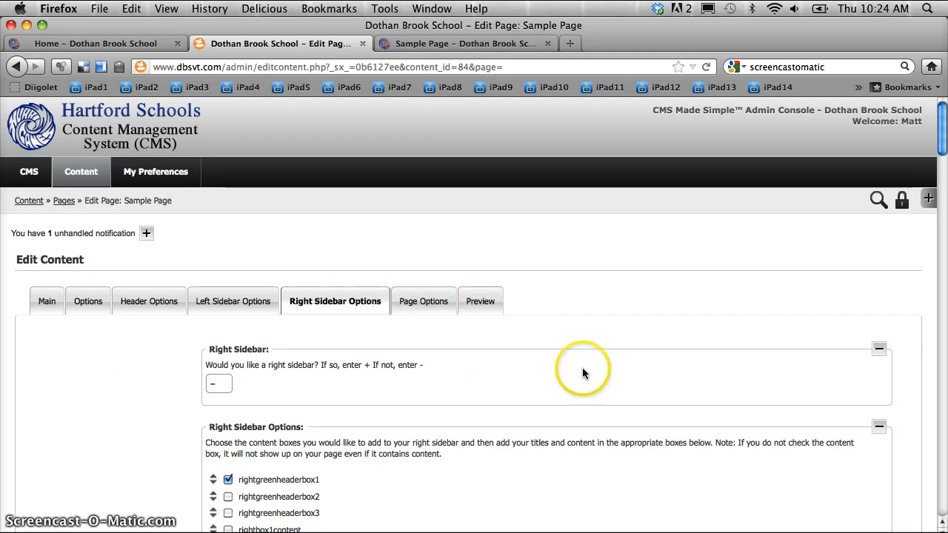
pyautogui.scroll(-20, 583, 373)
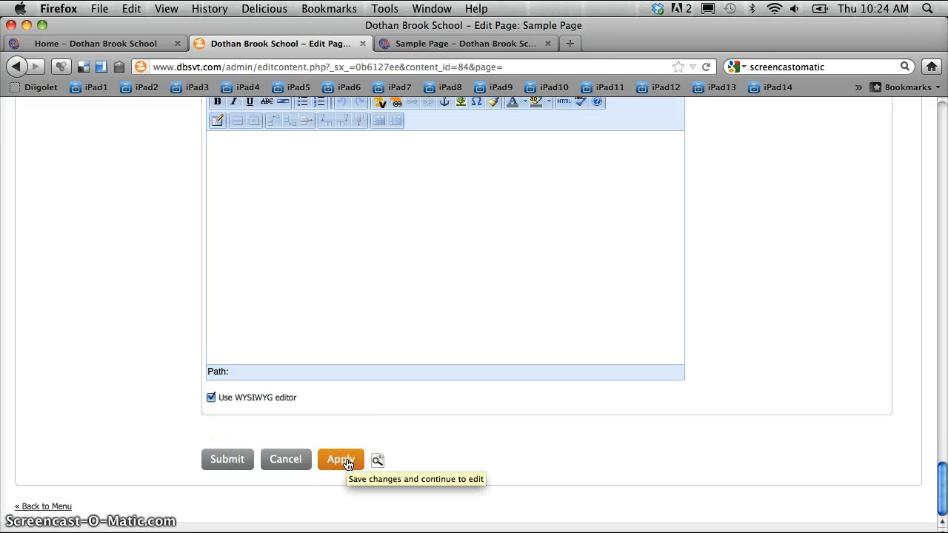
pyautogui.scroll(2, 361, 482)
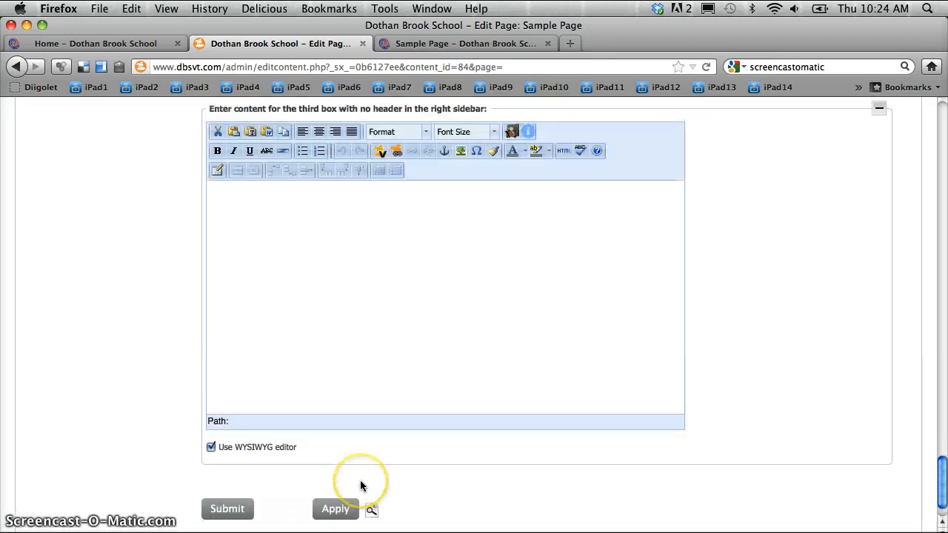
pyautogui.scroll(10, 774, 387)
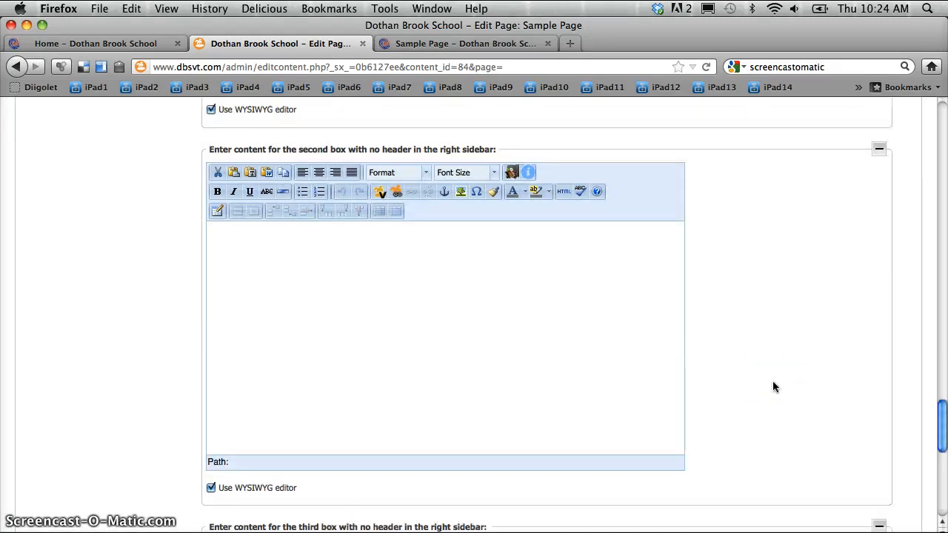
pyautogui.scroll(20, 773, 387)
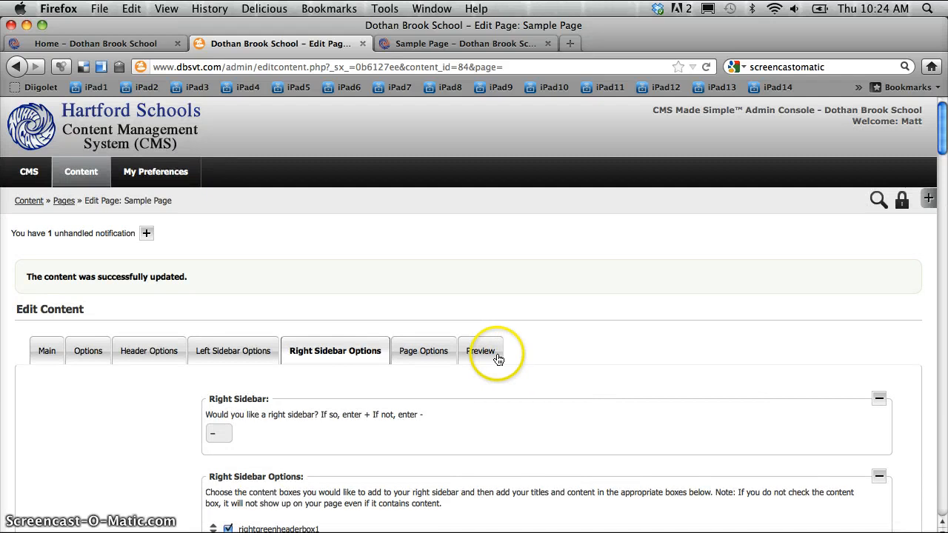
# Preview the edited Sample Page and examine its header, sidebar area and main content.
pyautogui.click(495, 357)
pyautogui.scroll(-3, 642, 323)
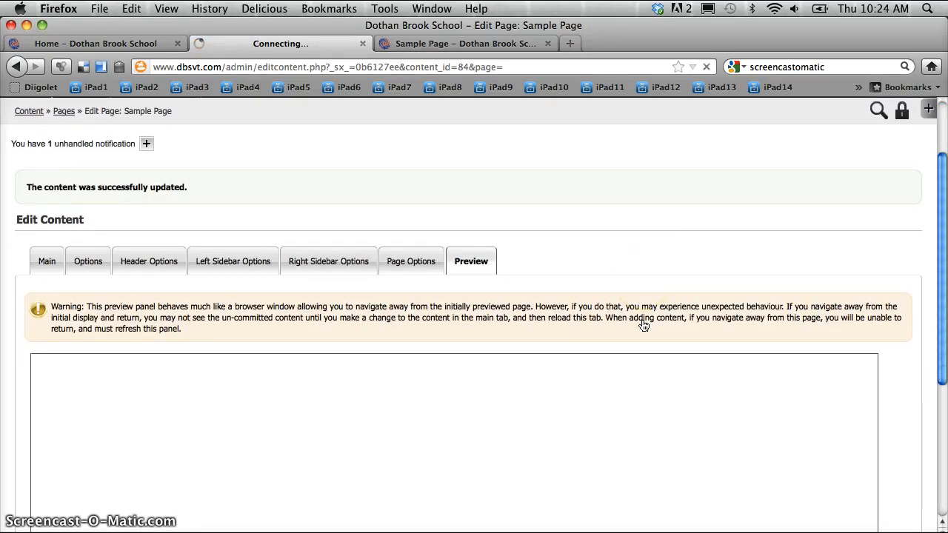
pyautogui.scroll(-5, 735, 198)
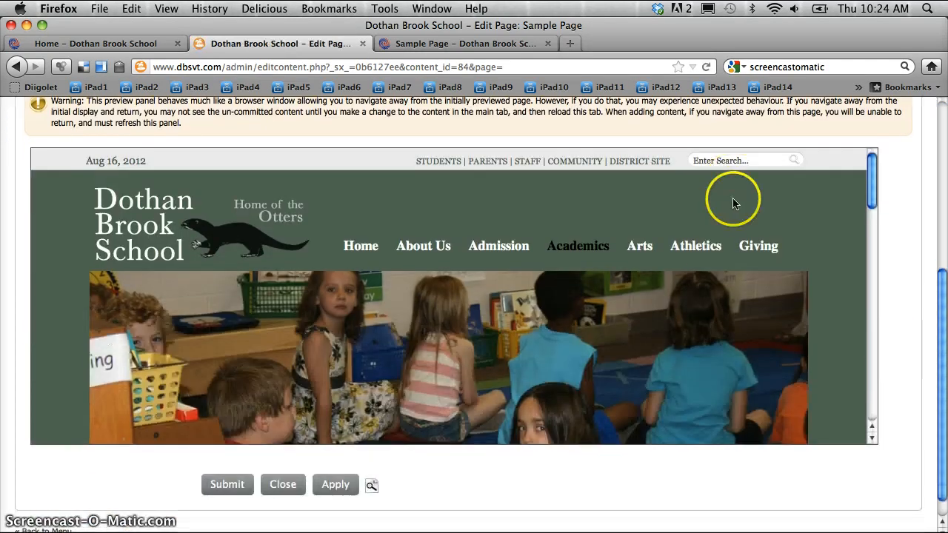
pyautogui.scroll(-5, 705, 294)
pyautogui.scroll(-5, 705, 294)
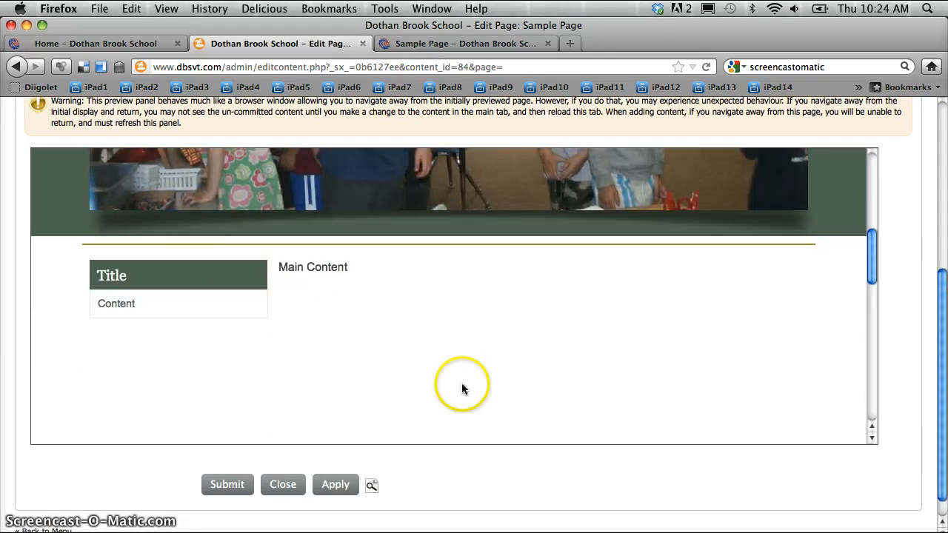
# Open the Sample Page on the live site and look it over from the header slideshow to the bottom blocks.
pyautogui.click(370, 486)
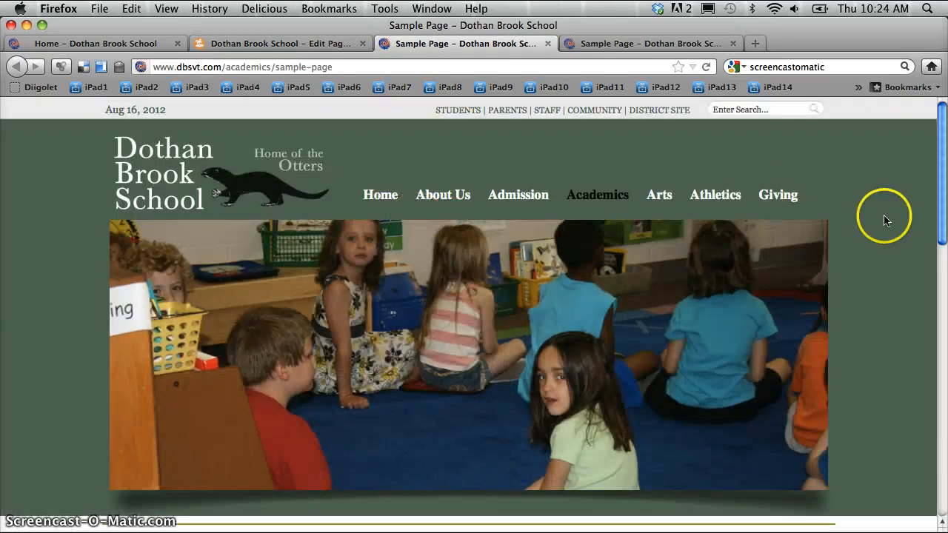
pyautogui.scroll(-10, 893, 239)
pyautogui.scroll(-3, 895, 241)
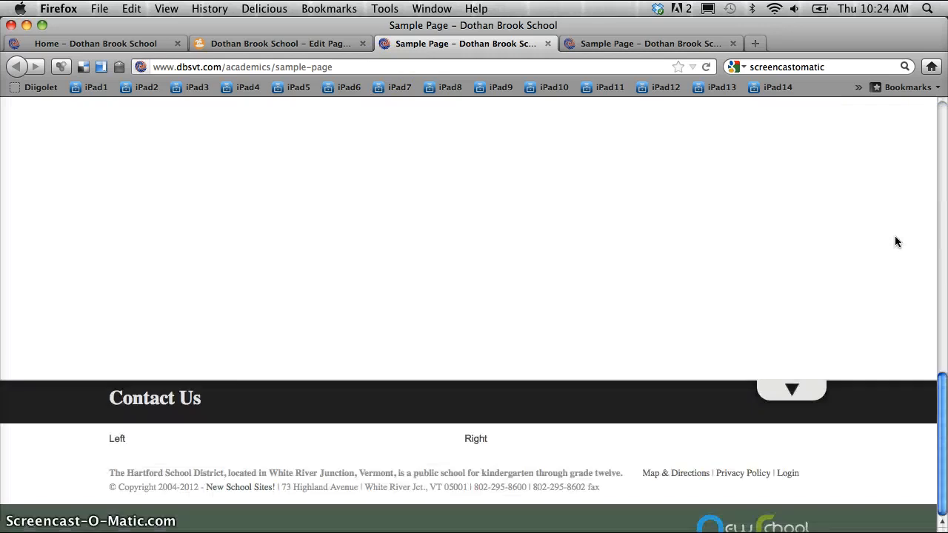
pyautogui.scroll(13, 895, 241)
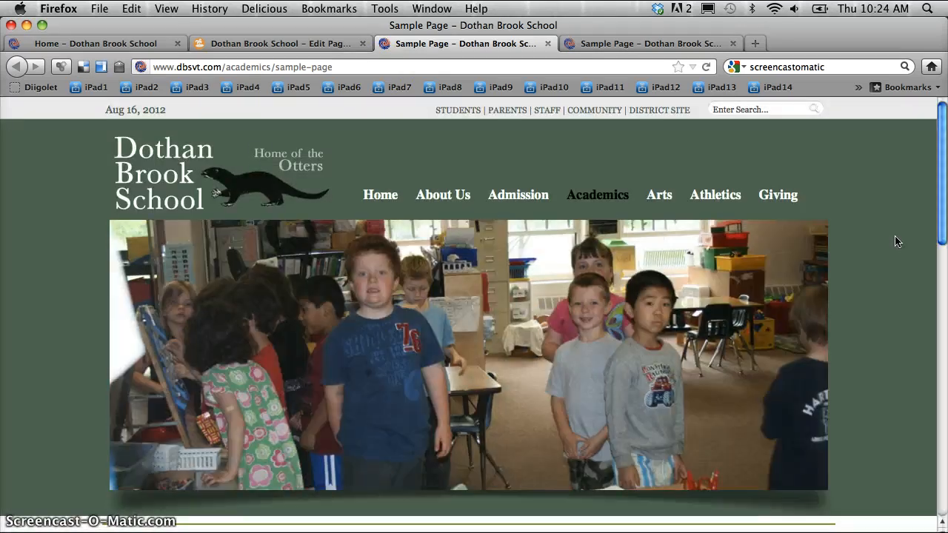